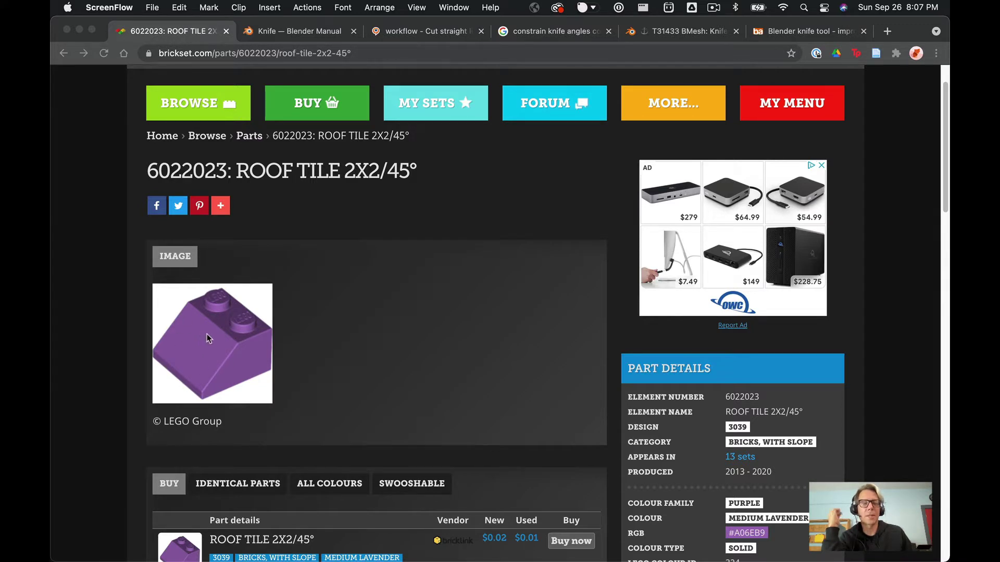
Step: Highlight the 45° slope angle in the roof tile's part title, and switch to Blender
left_click(417, 175)
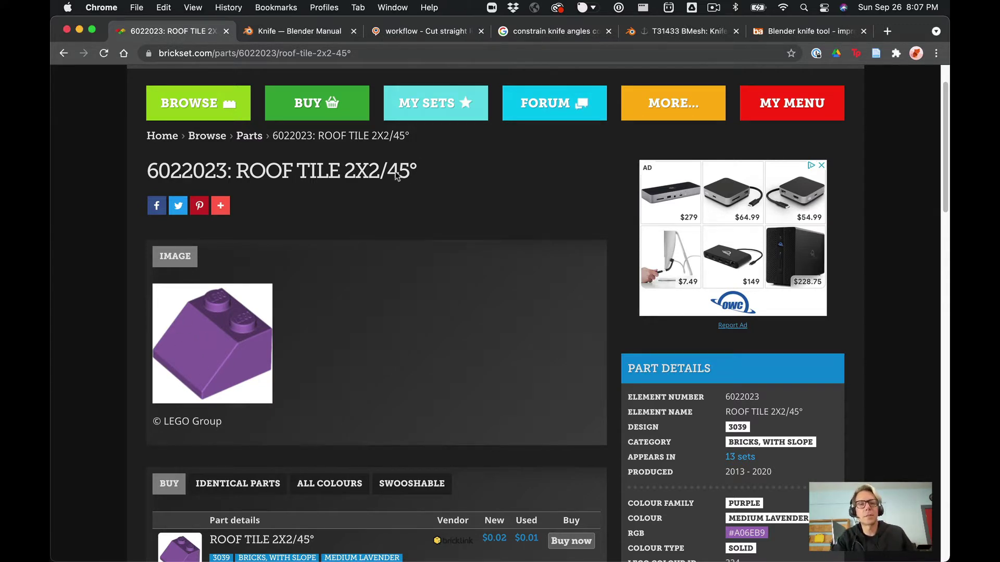
left_click_drag(387, 173, 415, 174)
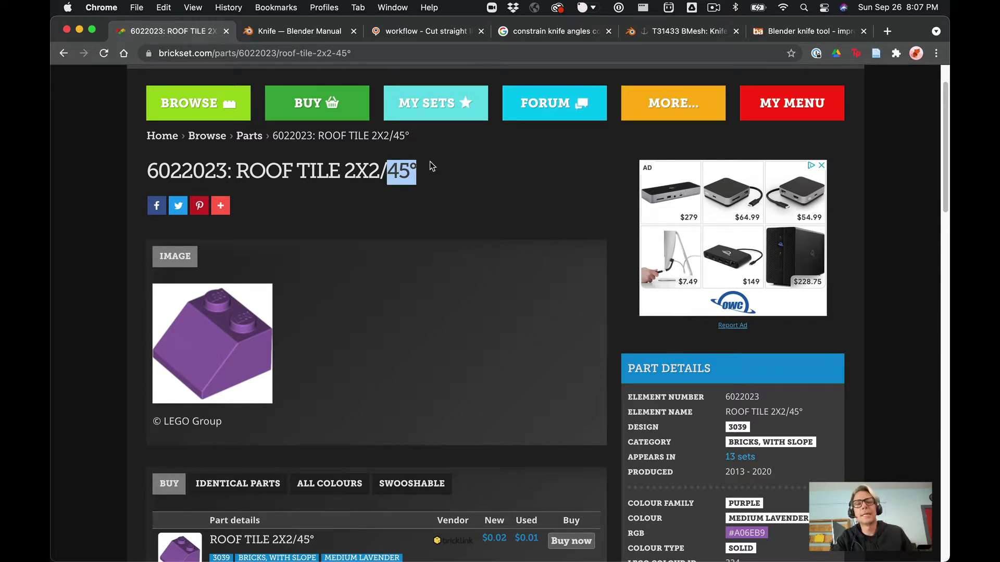
key("super+Tab")
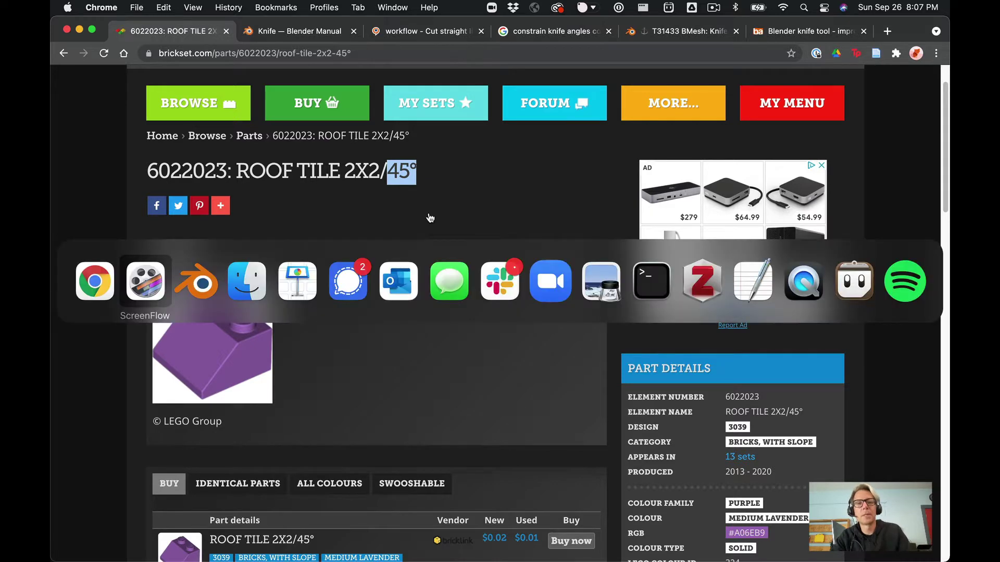
key("super+Tab")
key("super+Tab")
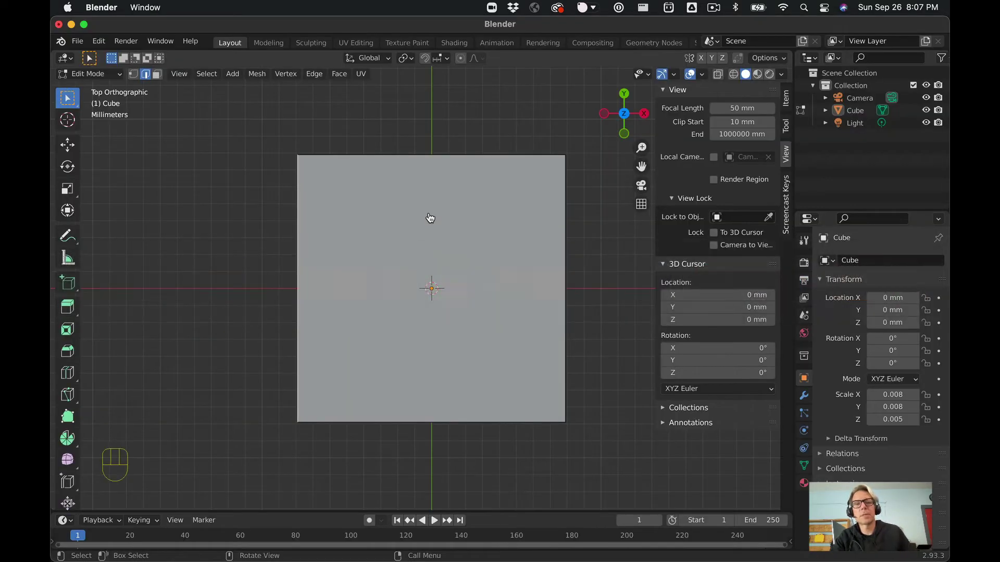
Step: Switch the cube to Object Mode, select it and display its transform dimensions
middle_click_drag(573, 175, 563, 92)
key("Tab")
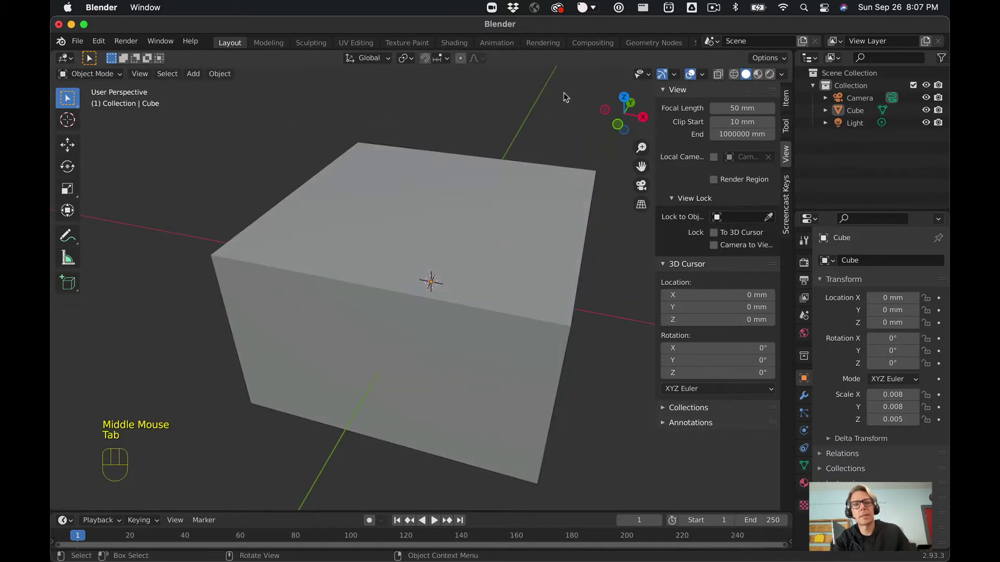
left_click(510, 219)
scroll(510, 221, "down", 2)
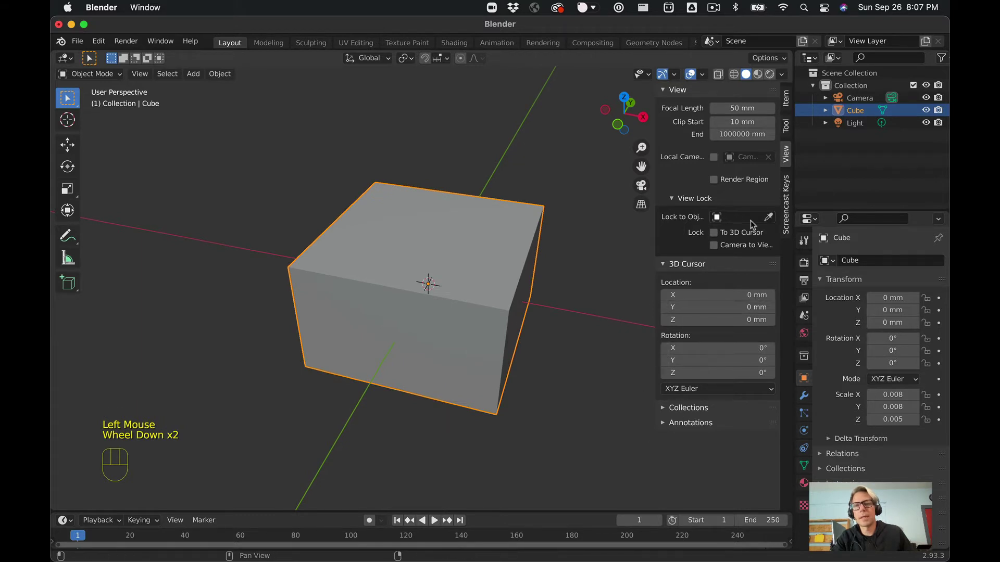
left_click(786, 98)
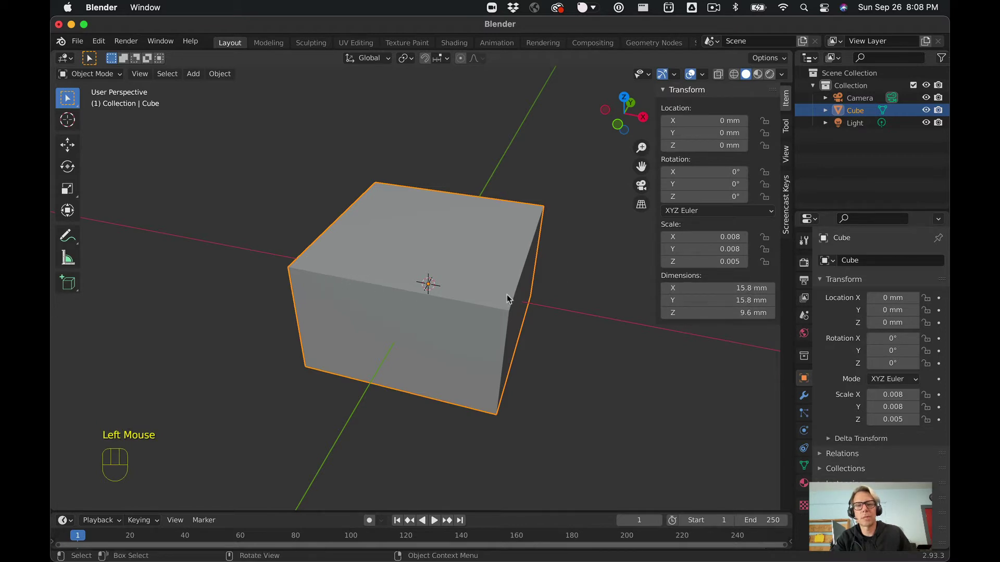
scroll(556, 223, "down", 1)
middle_click_drag(565, 228, 575, 271)
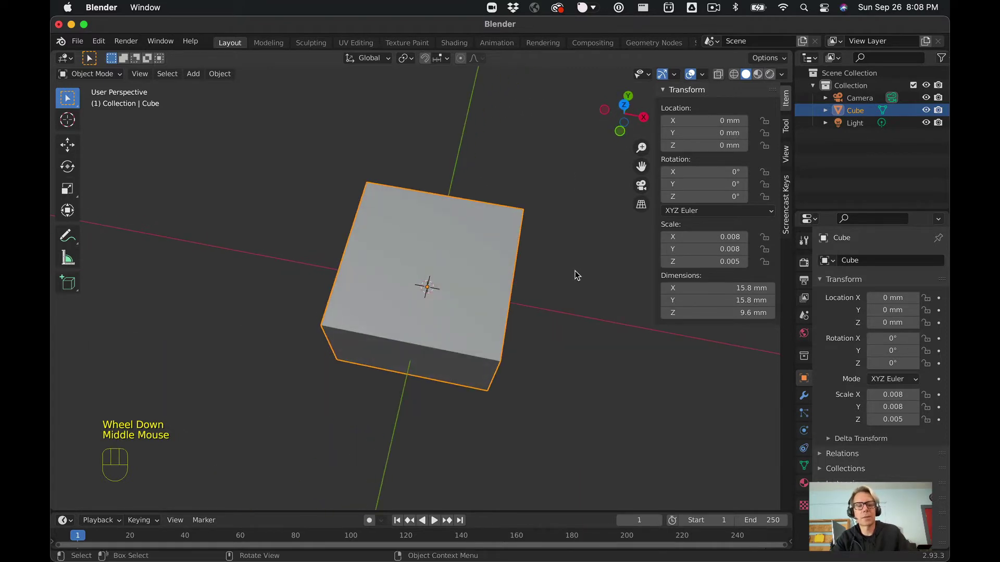
Step: Switch to the browser to check the roof tile's reference picture, and return to Blender
key("super+Tab")
key("super+Tab")
key("super+Tab")
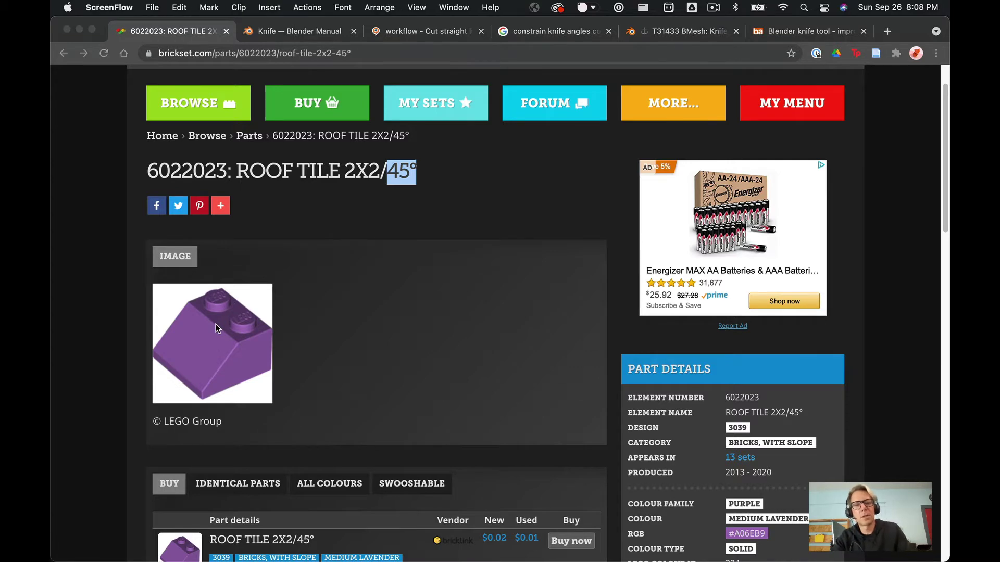
key("super+Tab")
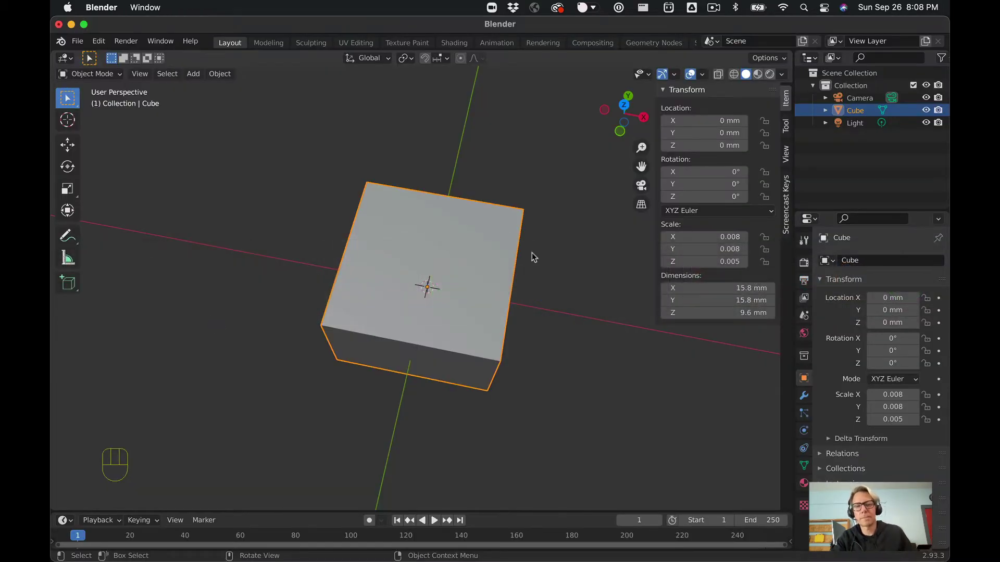
Step: In Edit Mode, knife an angle-constrained straight cut across the cube's top face from the back edge's midpoint to the front edge's midpoint
left_click(625, 107)
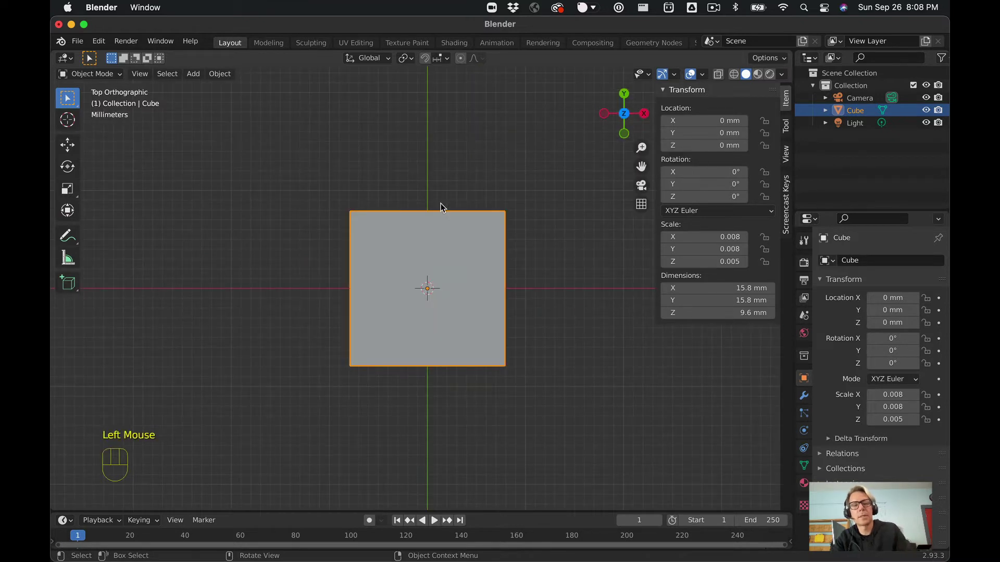
key("Tab")
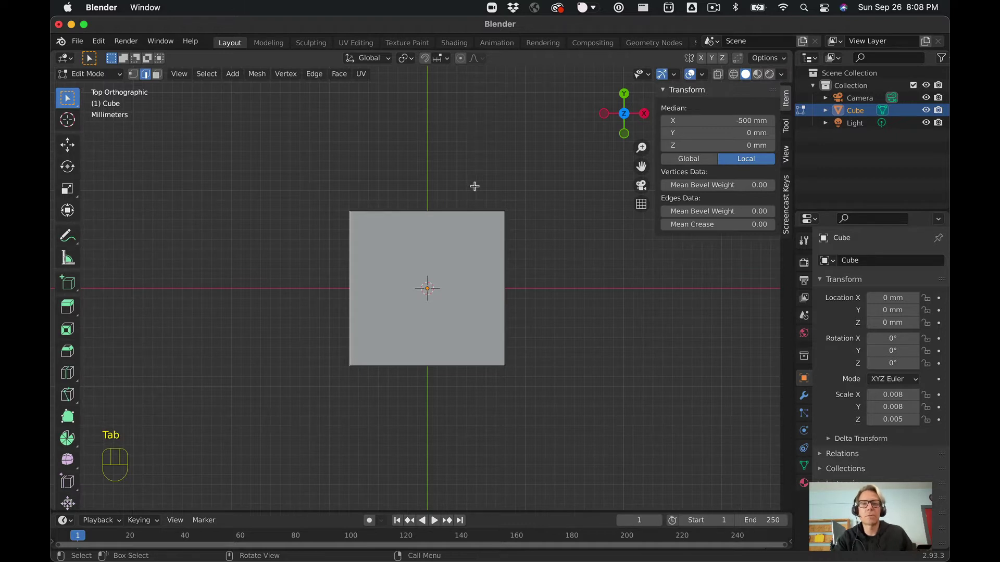
scroll(474, 186, "up", 2)
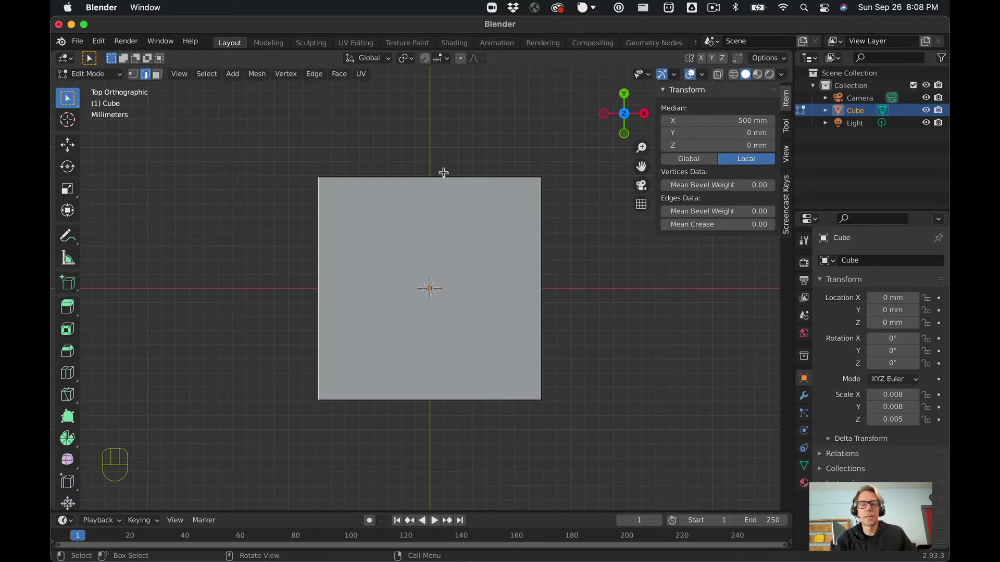
key("k")
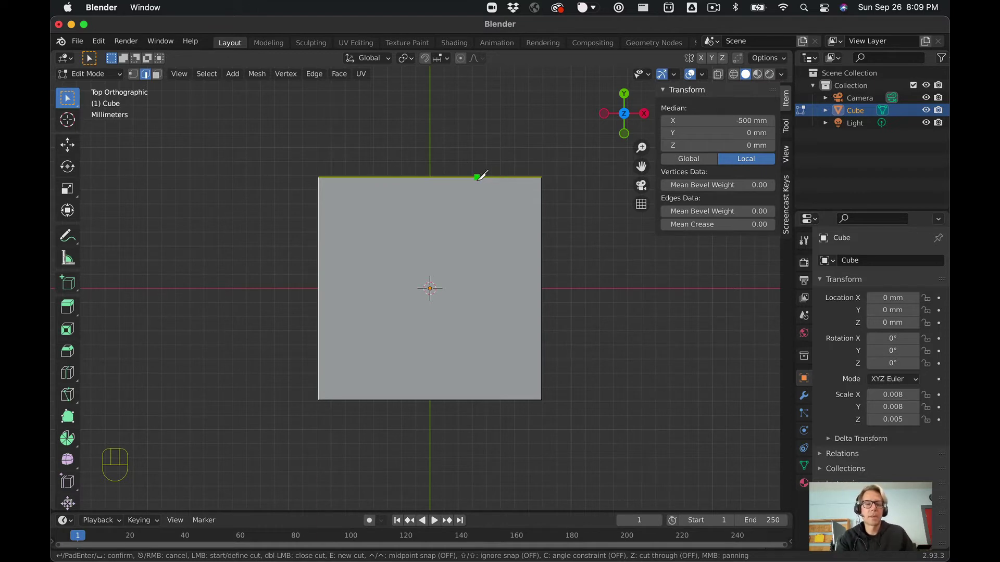
key("ctrl")
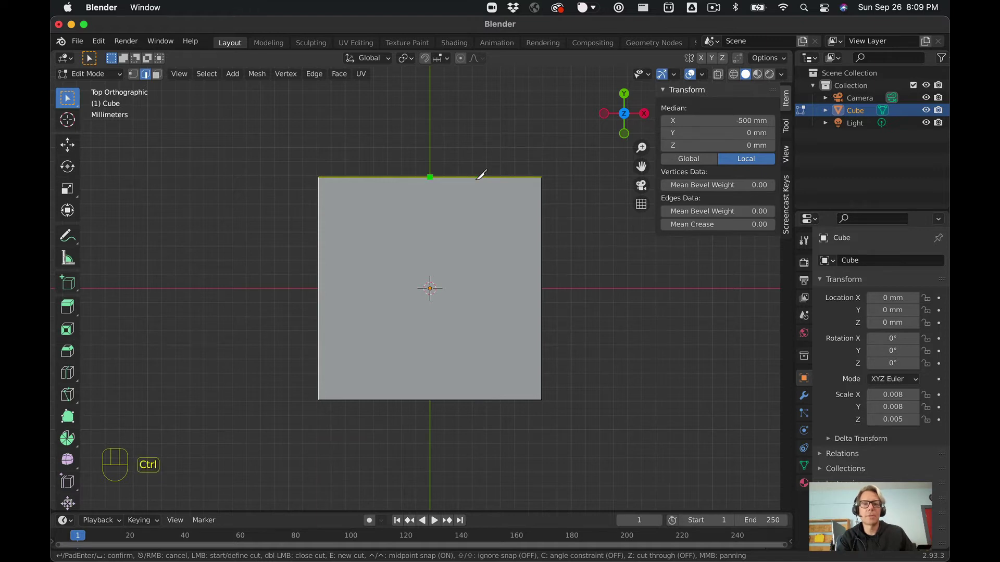
key("ctrl")
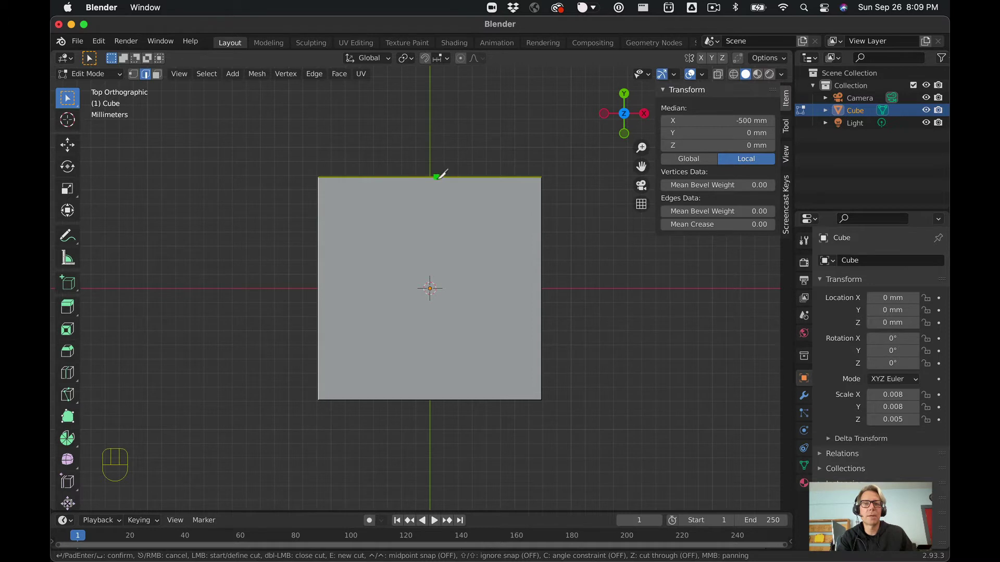
key("ctrl")
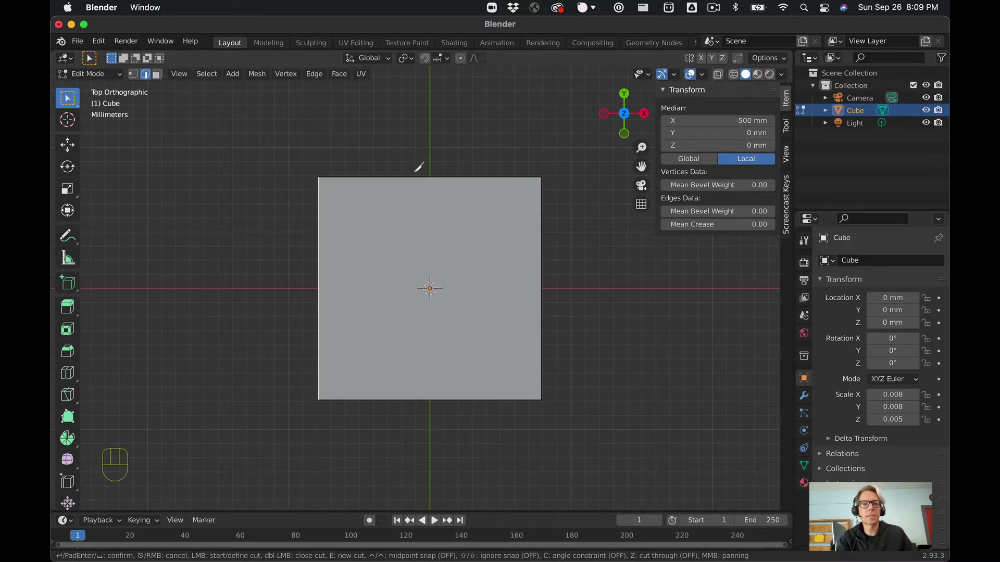
key("ctrl")
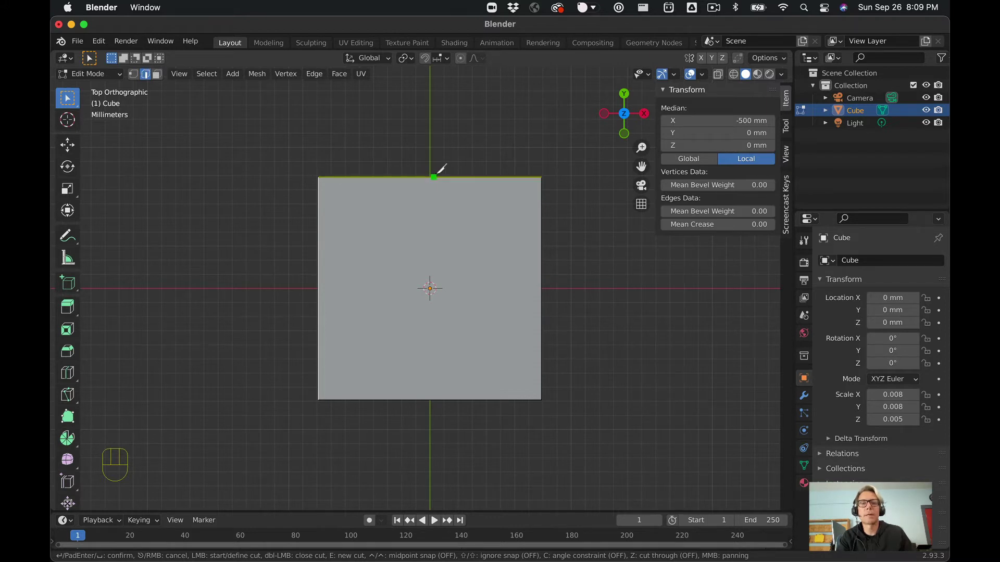
key("ctrl")
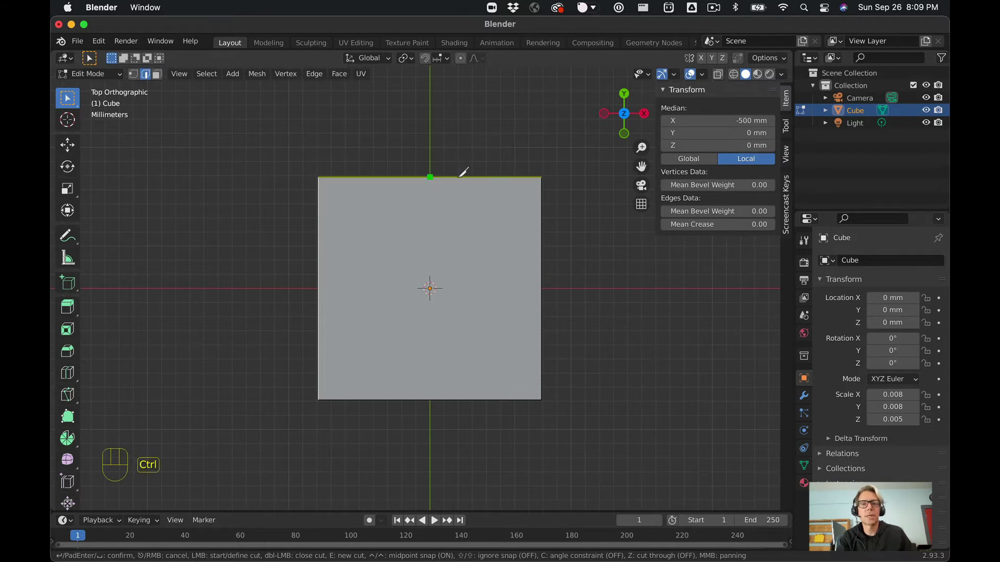
left_click(430, 177)
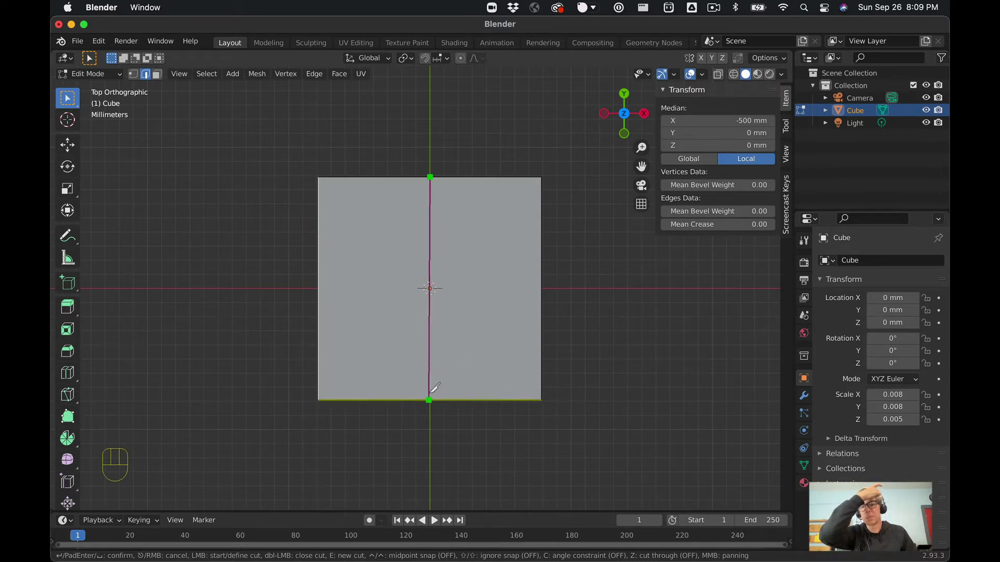
key("c")
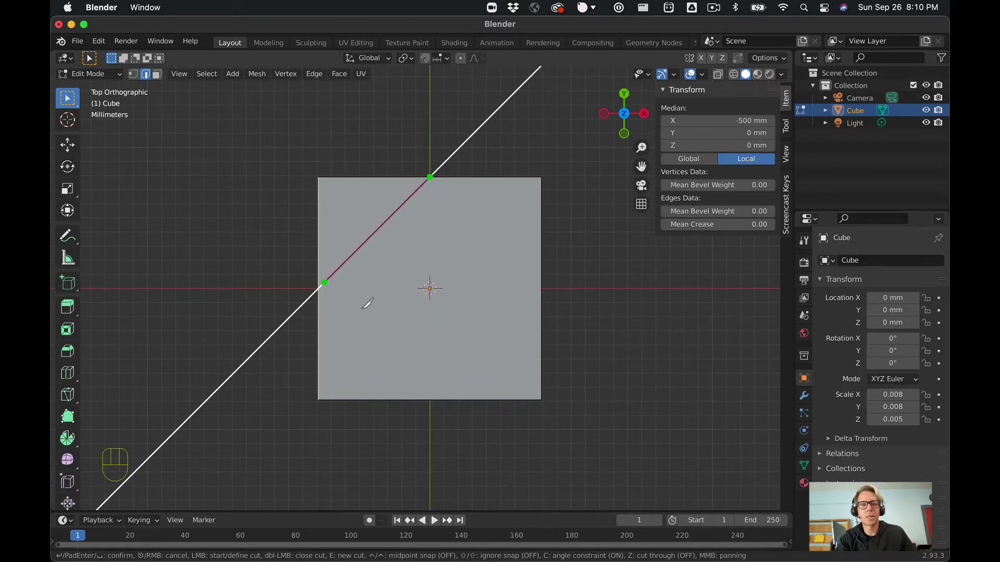
left_click(430, 400)
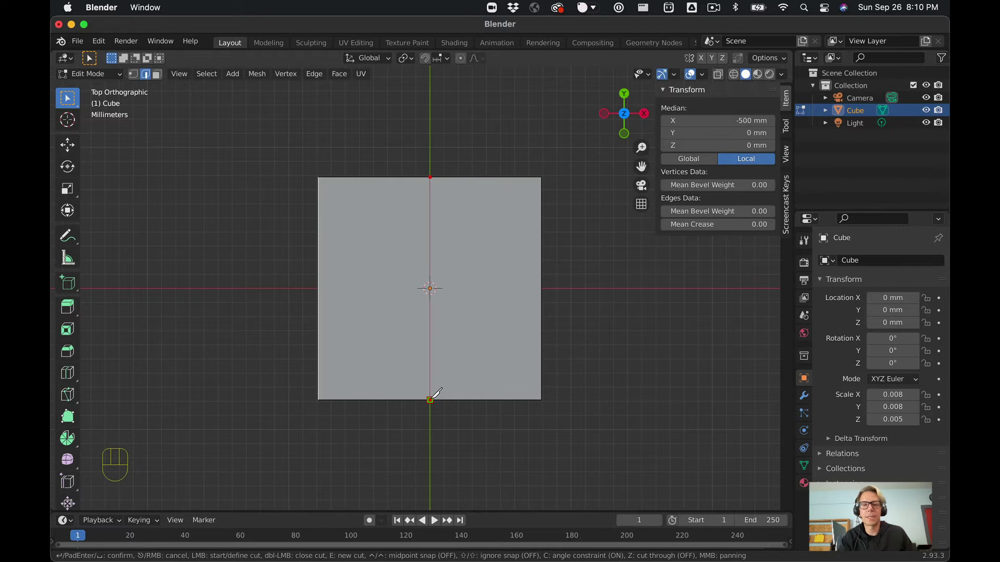
key("Return")
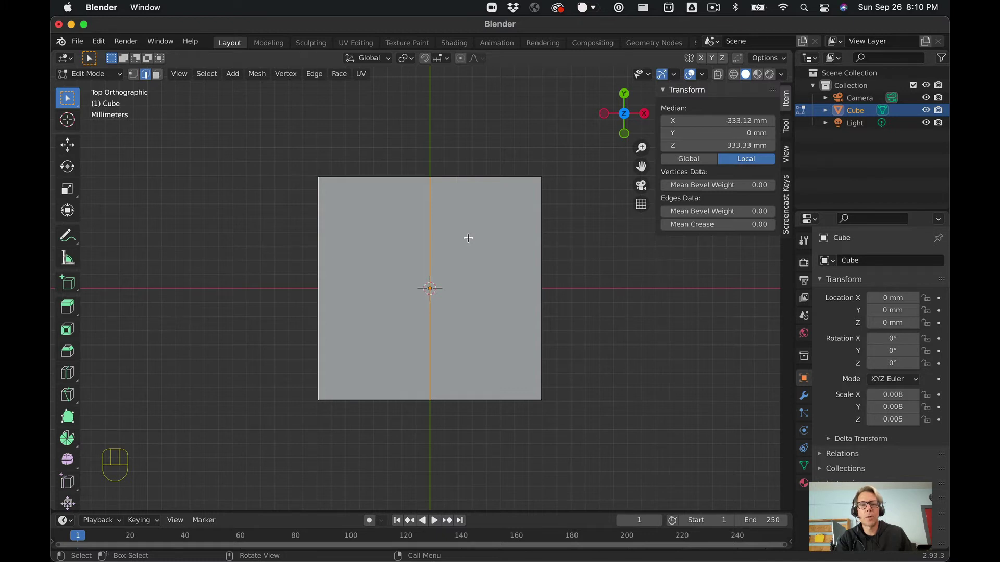
Step: Knife a 45° angle-constrained cut on the cube's front face from the top edge's midpoint down to the left edge
middle_click_drag(468, 238, 466, 111)
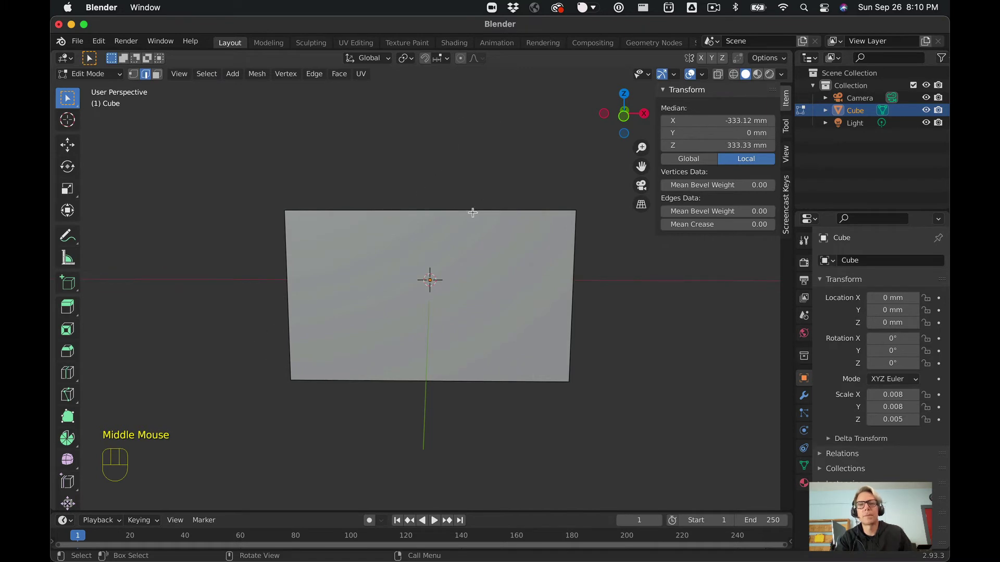
left_click(625, 116)
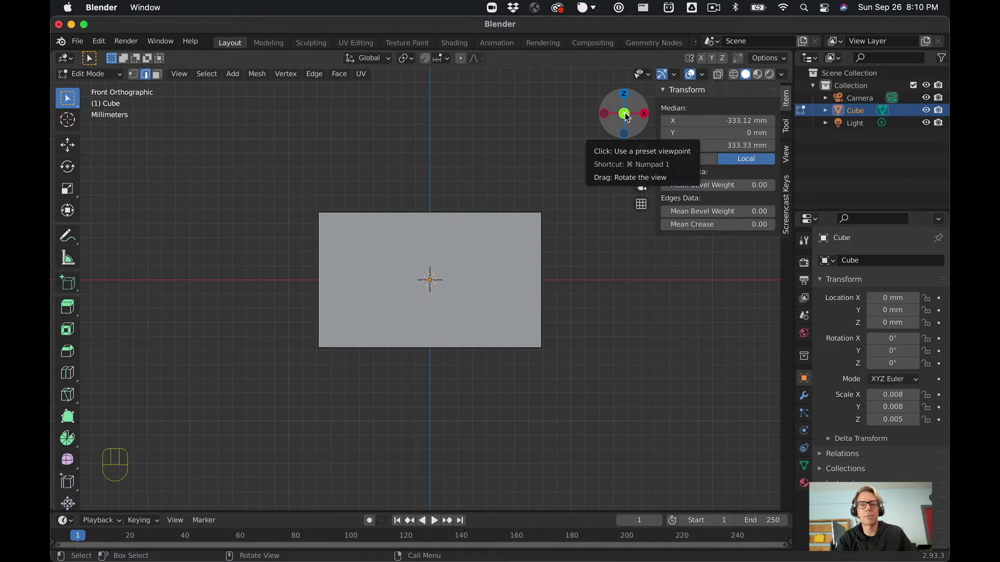
mouse_move(486, 172)
middle_mouse_down()
mouse_move(484, 304)
mouse_move(486, 172)
mouse_move(485, 183)
middle_mouse_up()
scroll(484, 183, "up", 1)
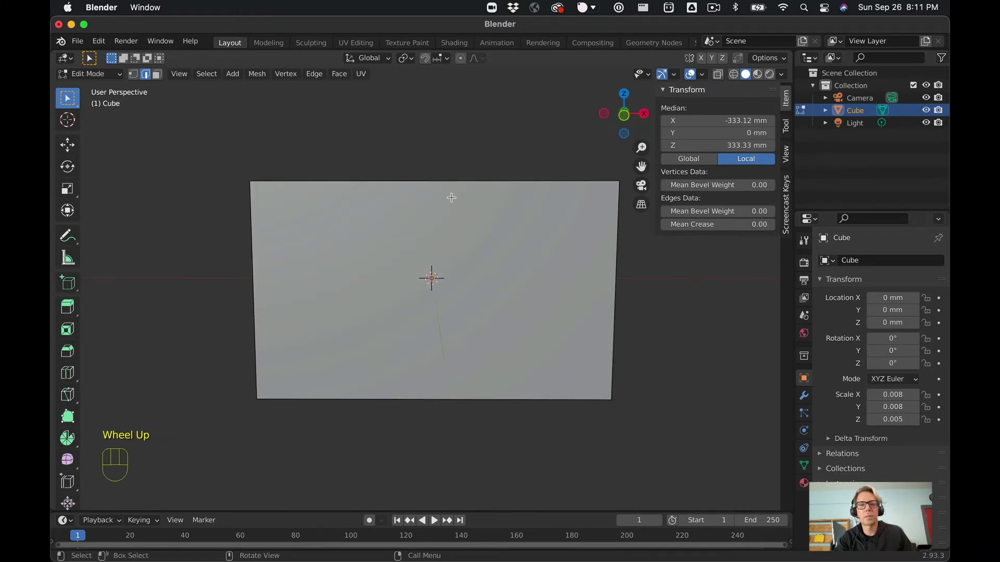
left_click(624, 114)
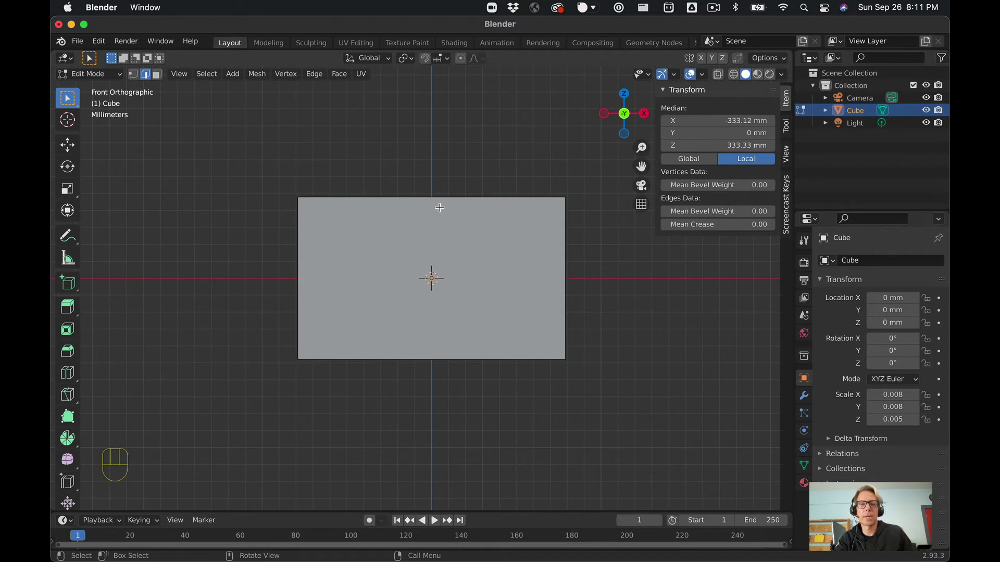
key("k")
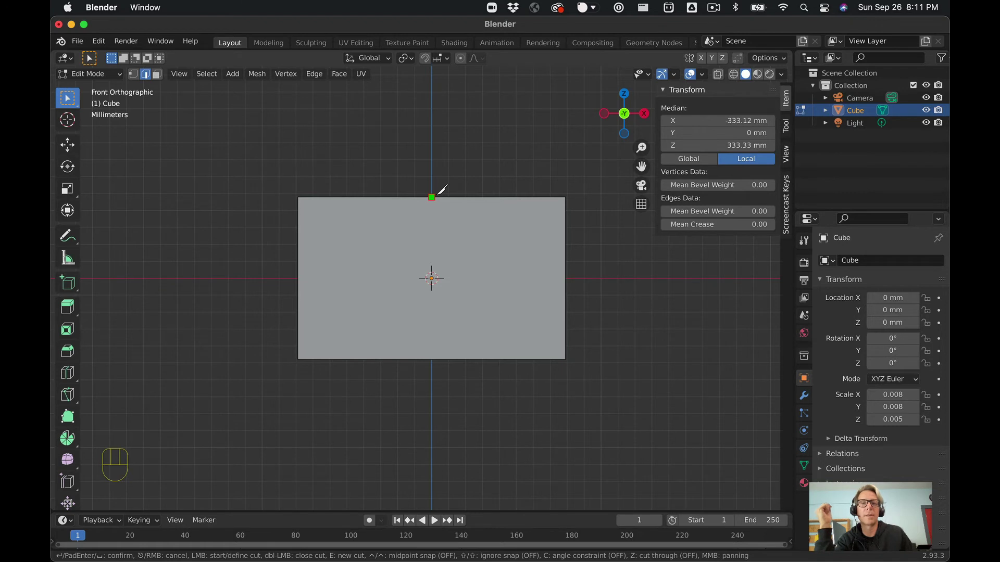
left_click(439, 192)
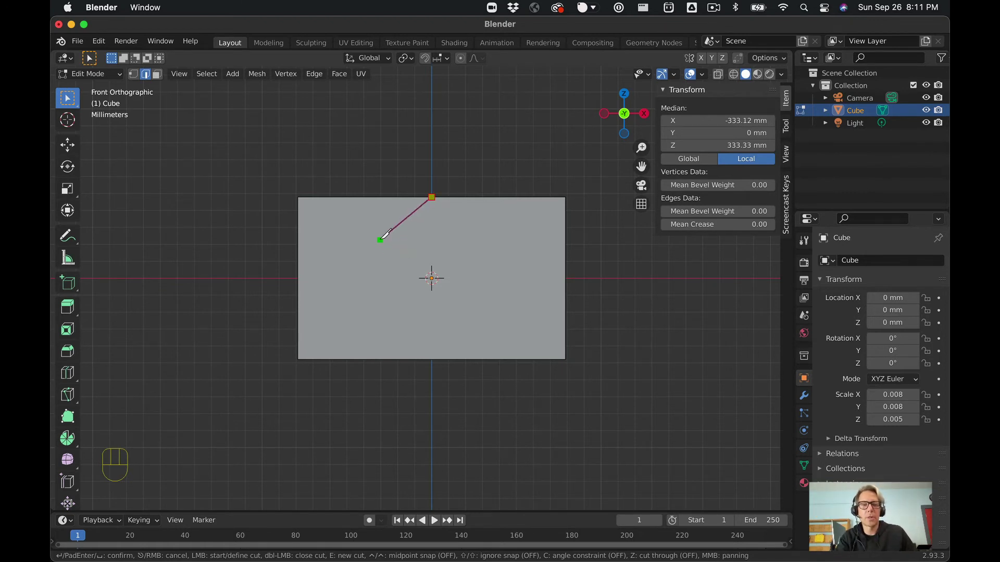
key("c")
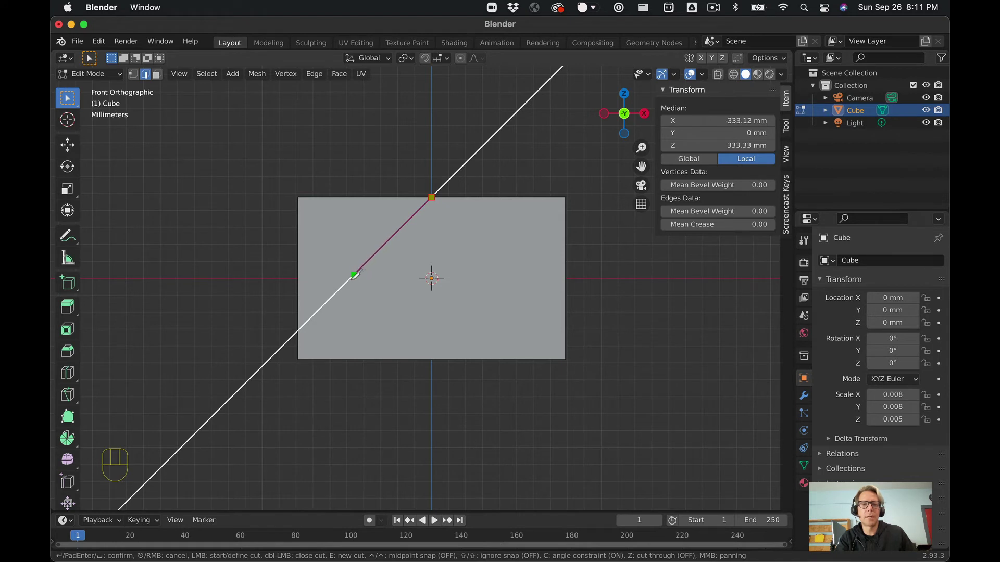
left_click(308, 331)
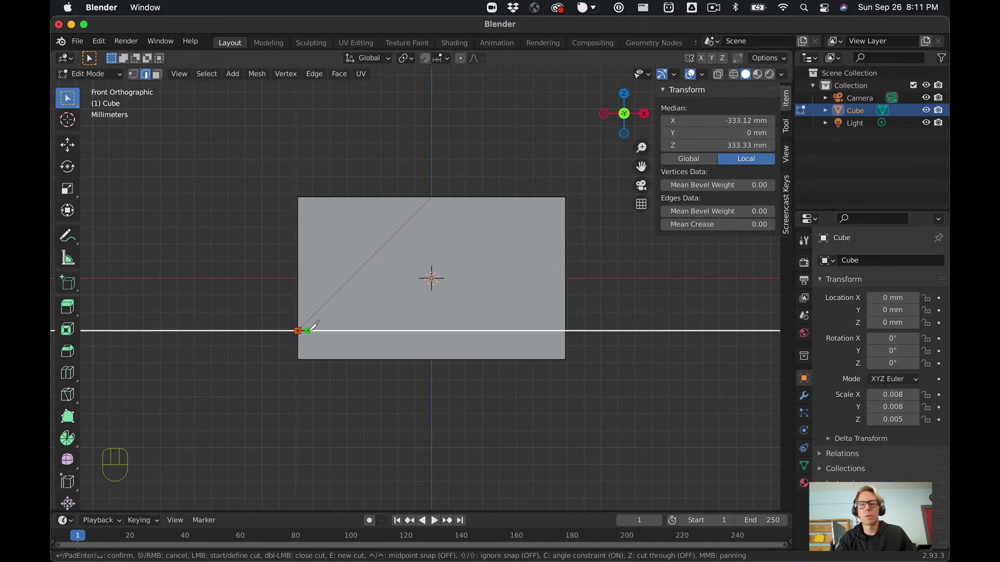
key("Return")
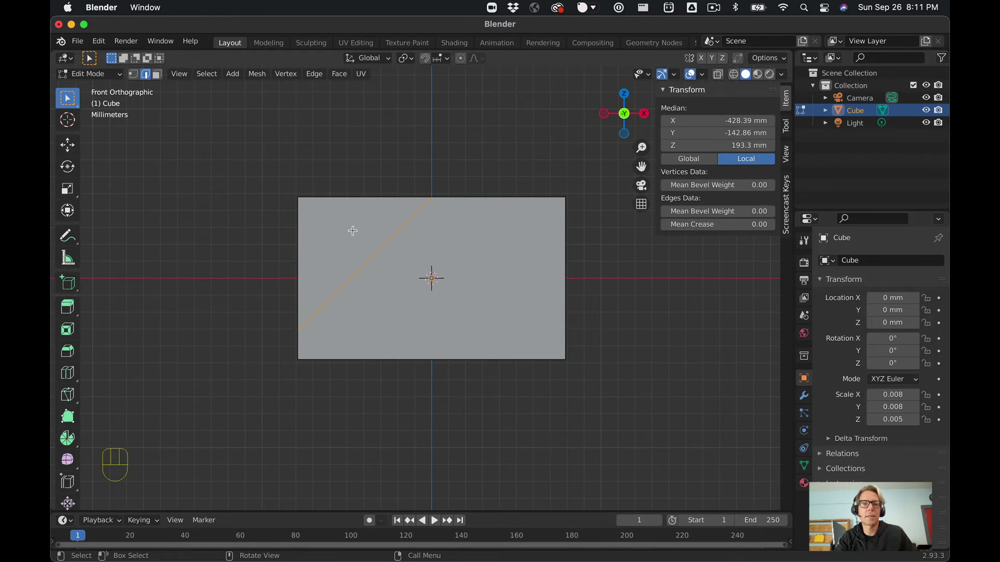
Step: Knife an angle-constrained horizontal cut across the cube's left side face, from the lower end of the front 45° cut to the back edge
middle_click_drag(353, 230, 493, 228)
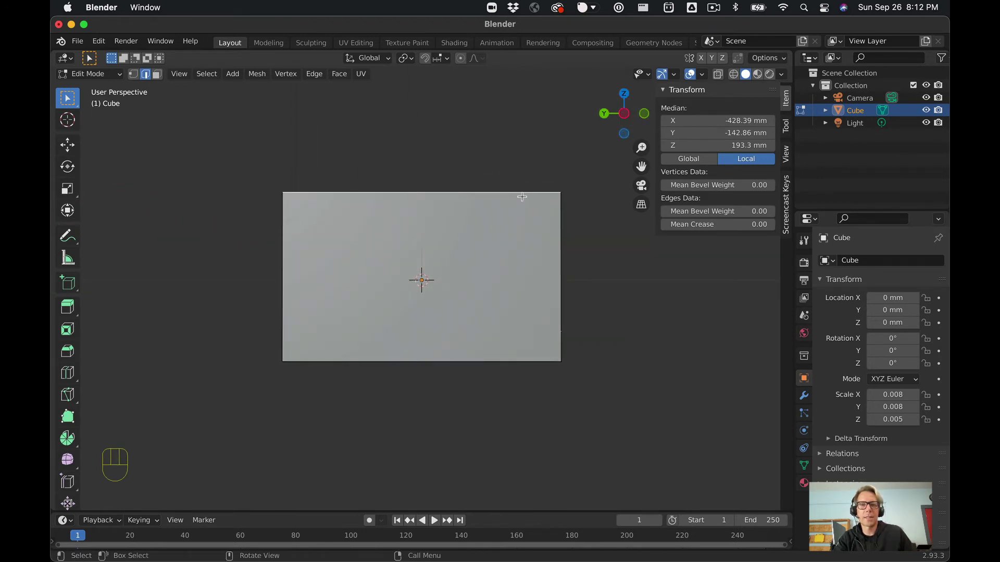
left_click(625, 117)
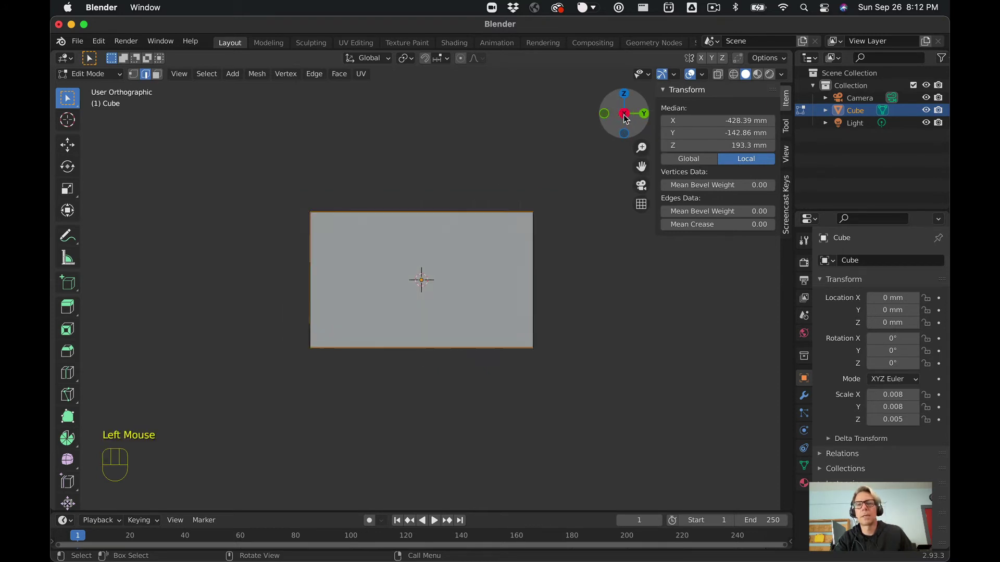
scroll(464, 172, "down", 1)
middle_click_drag(463, 172, 751, 177)
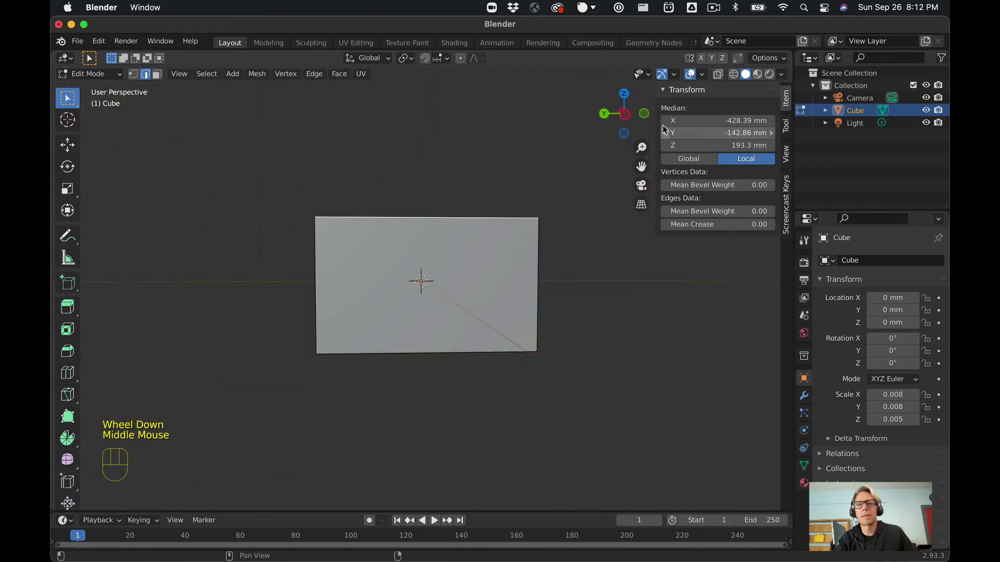
left_click(627, 115)
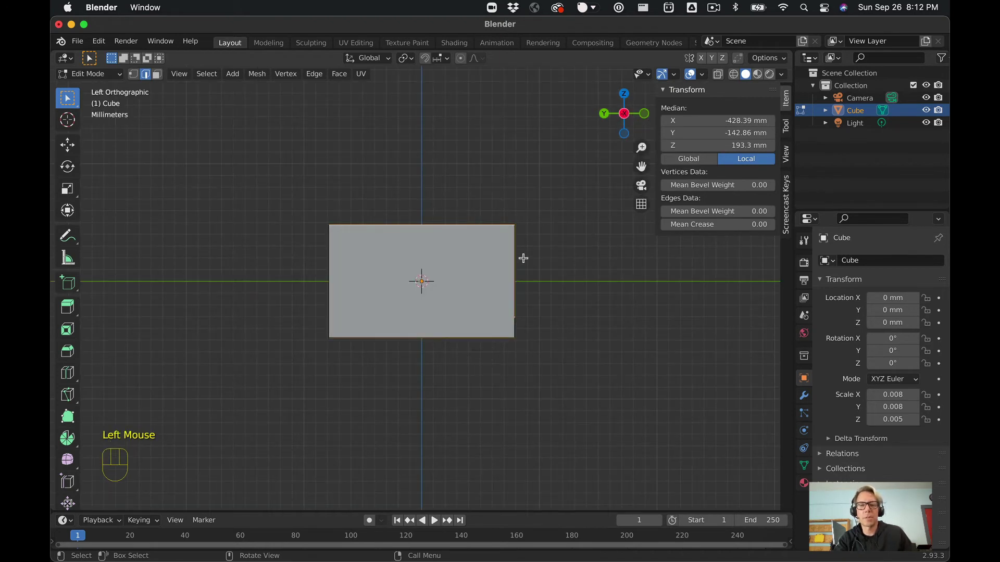
key("k")
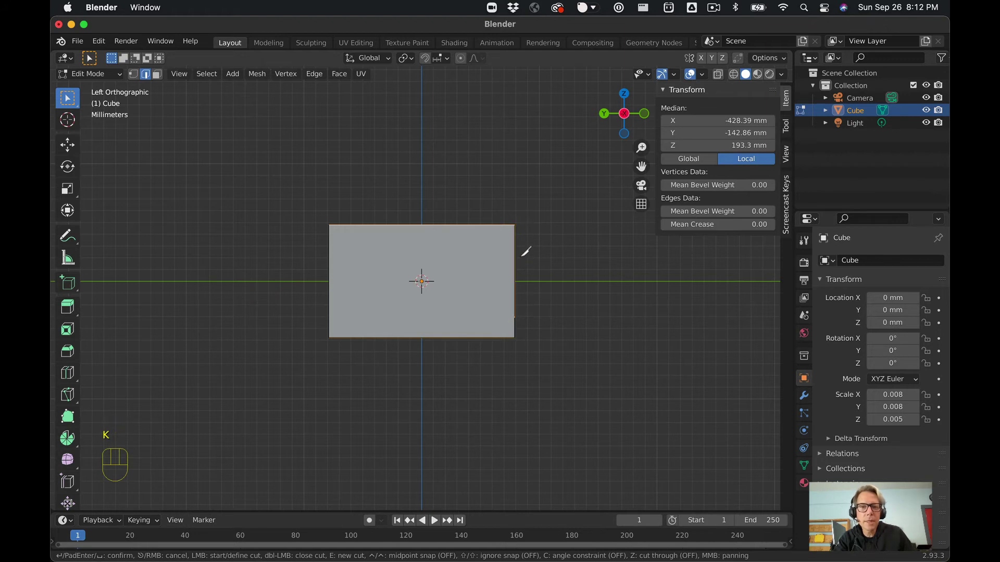
scroll(525, 252, "up", 2)
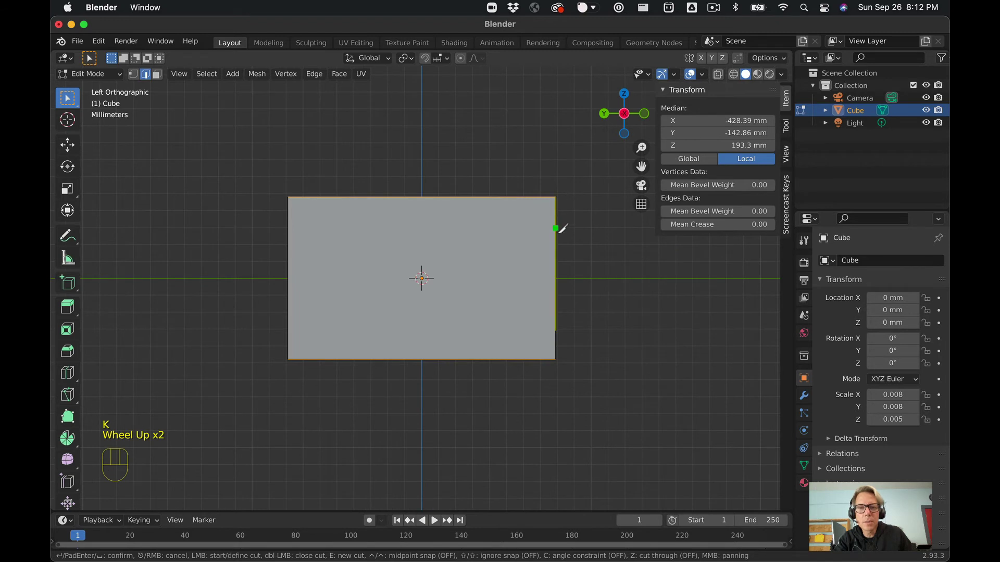
left_click(555, 330)
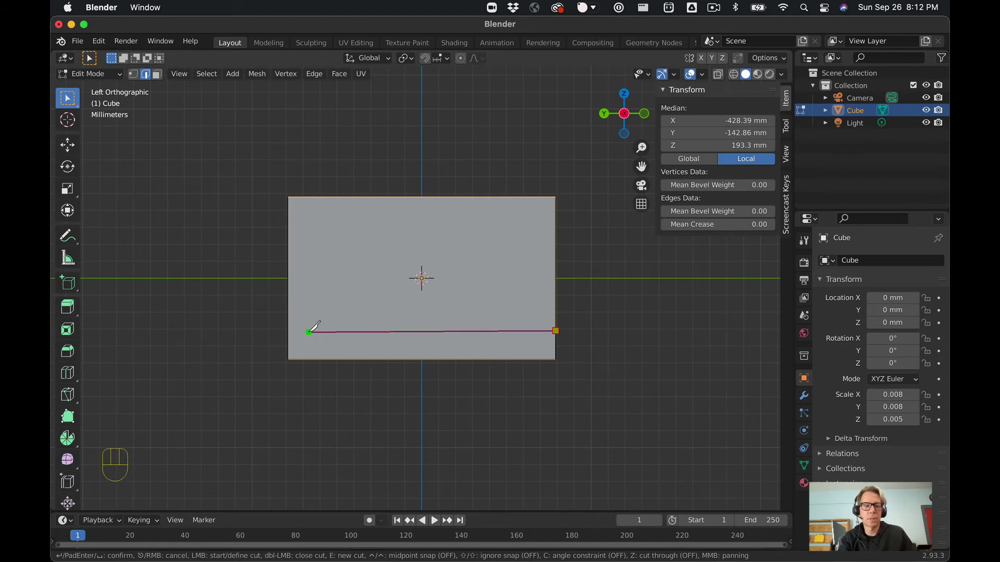
key("c")
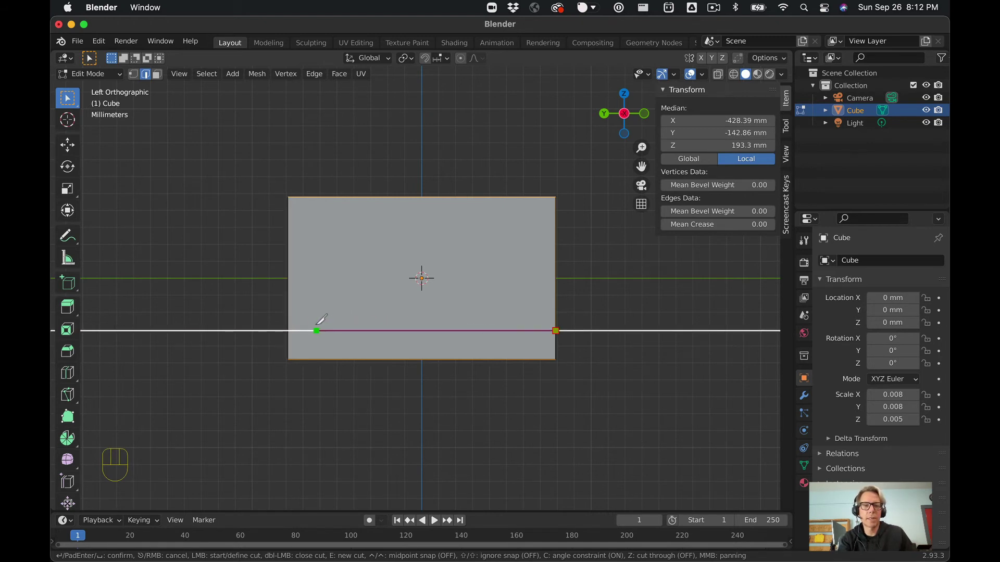
left_click(289, 330)
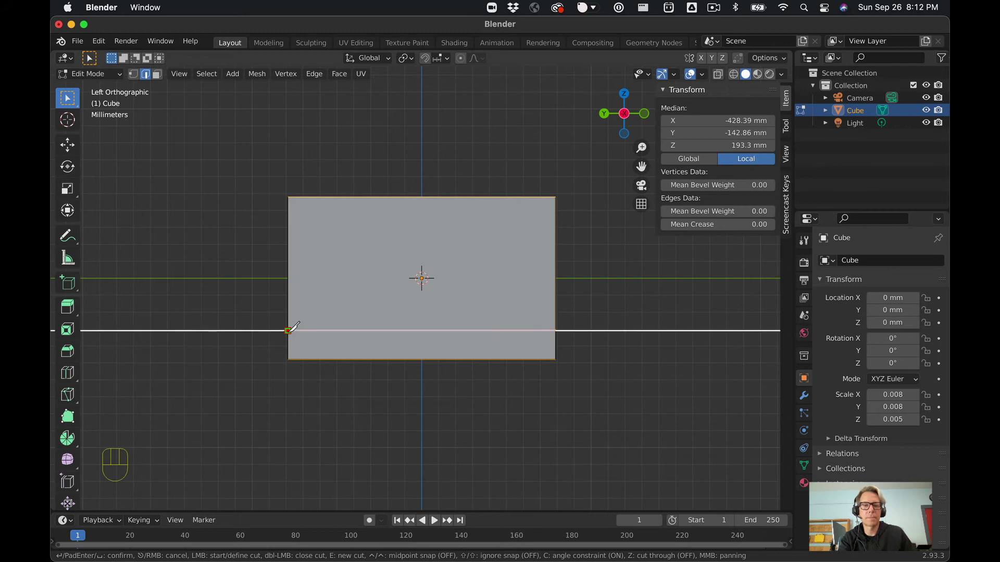
key("Return")
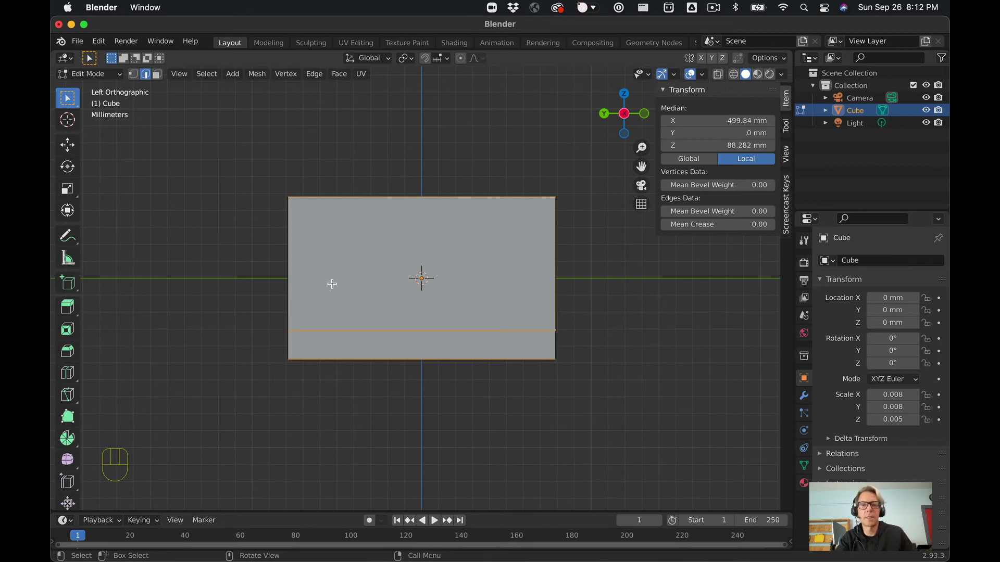
Step: Knife an angle-constrained 45° cut on the cube's back face, from the left side cut's end up to the top edge's midpoint
middle_click_drag(332, 284, 457, 284)
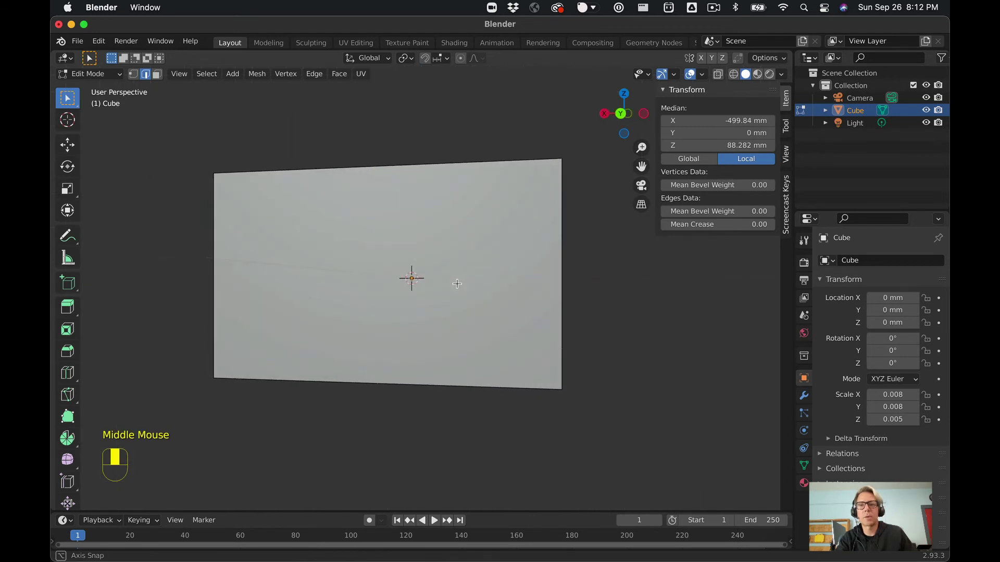
scroll(457, 284, "up", 2)
left_click(623, 116)
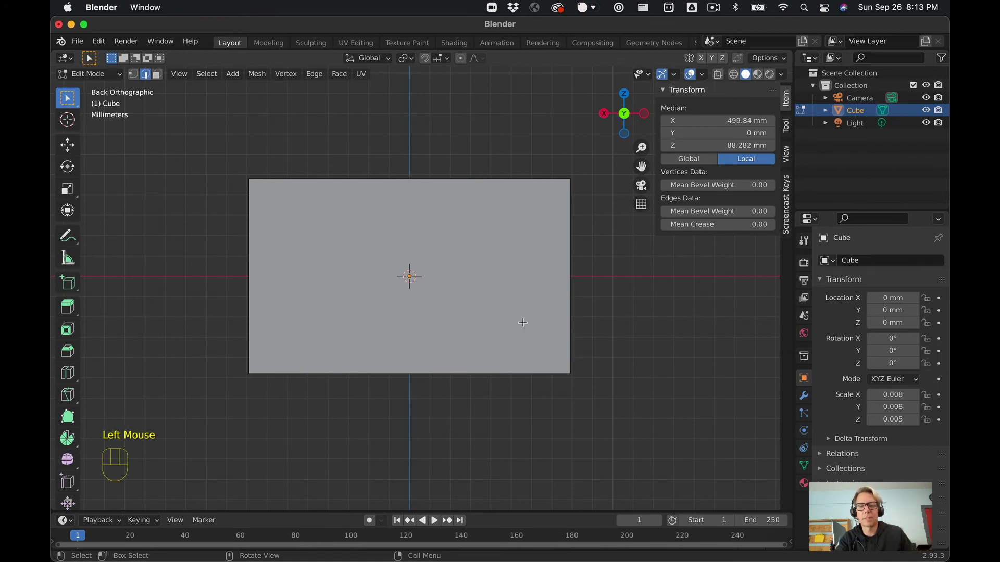
key("k")
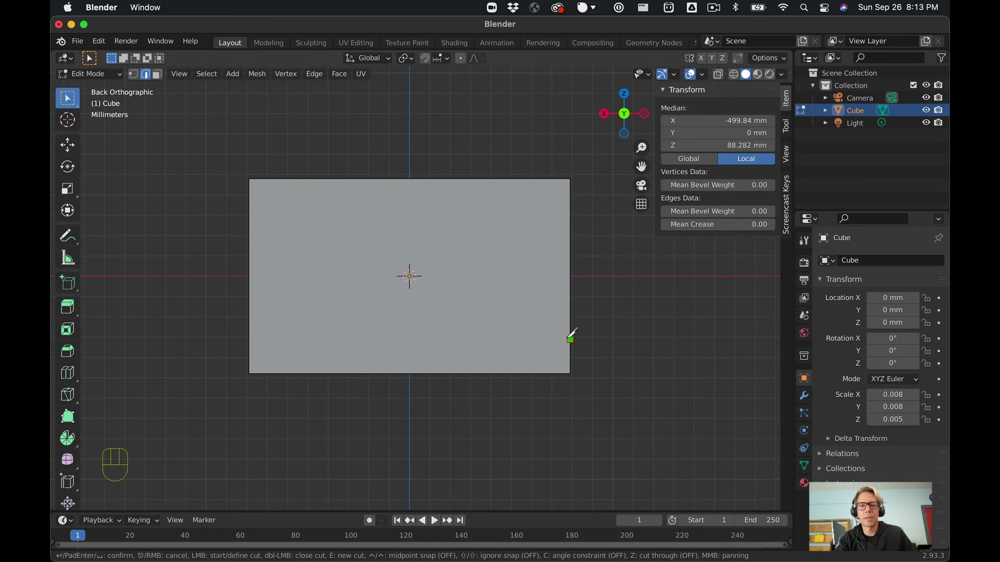
left_click(570, 338)
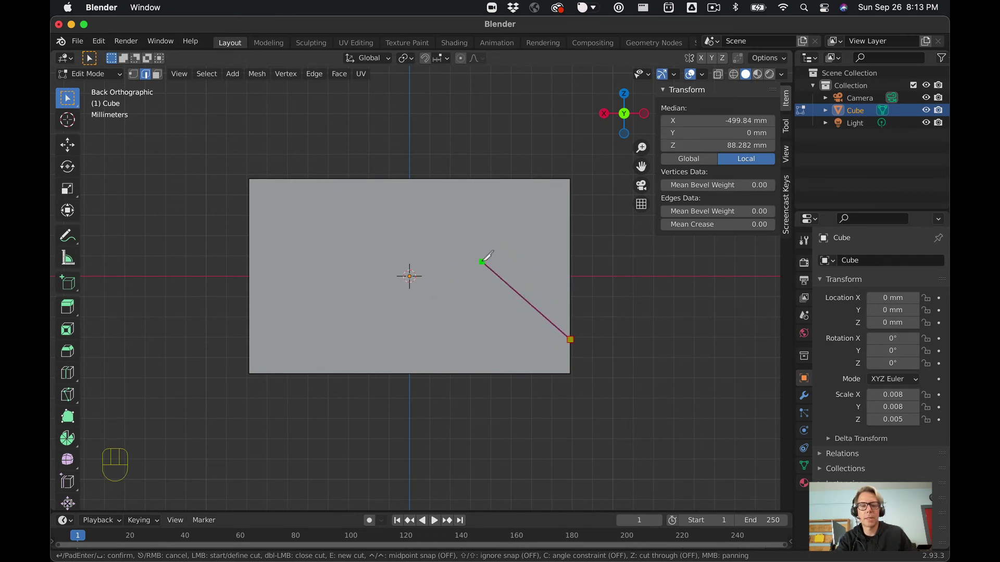
key("c")
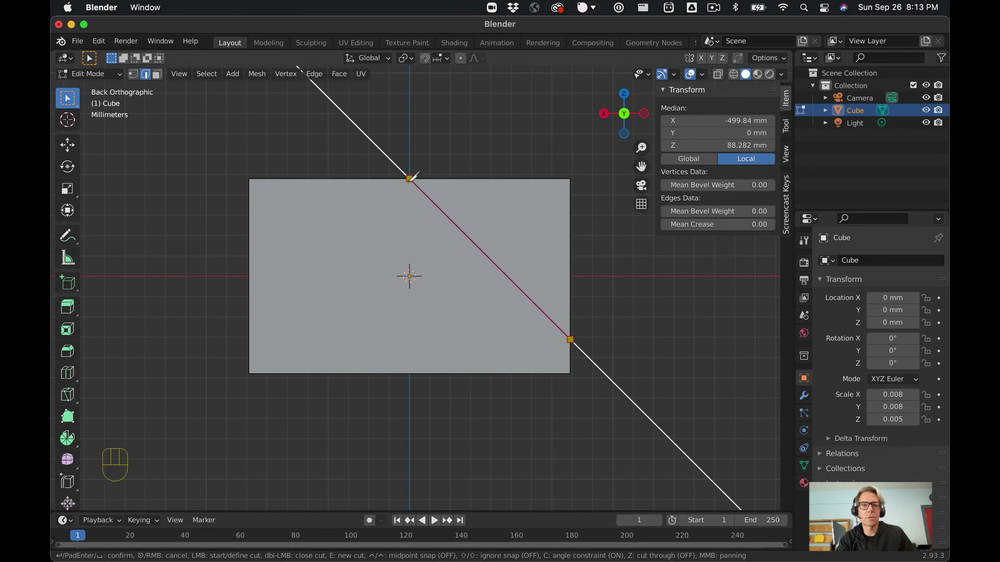
left_click(410, 178)
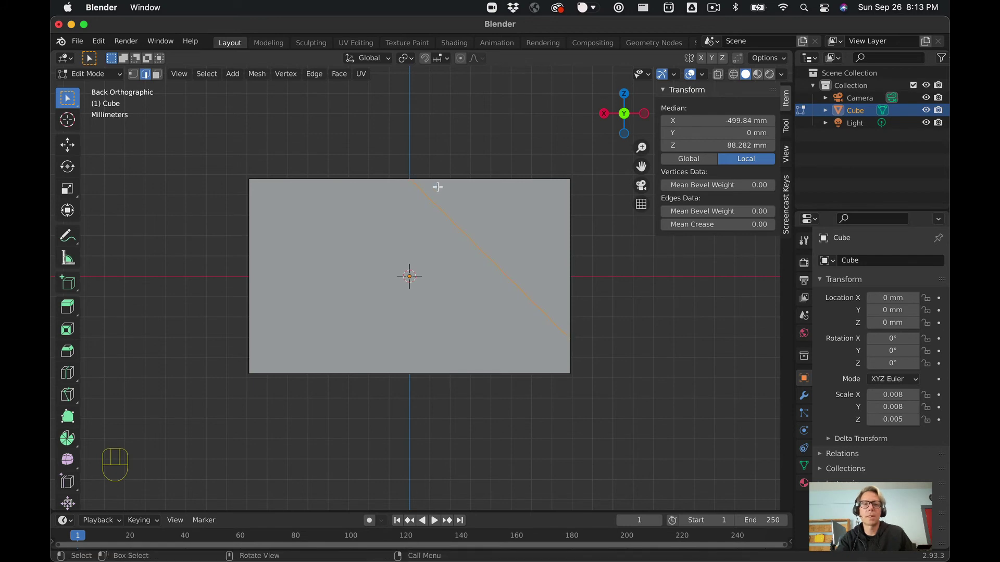
Step: In face select mode, delete the left half of the cube's top face
scroll(443, 185, "up", 3)
middle_click_drag(445, 183, 318, 278)
scroll(319, 278, "down", 2)
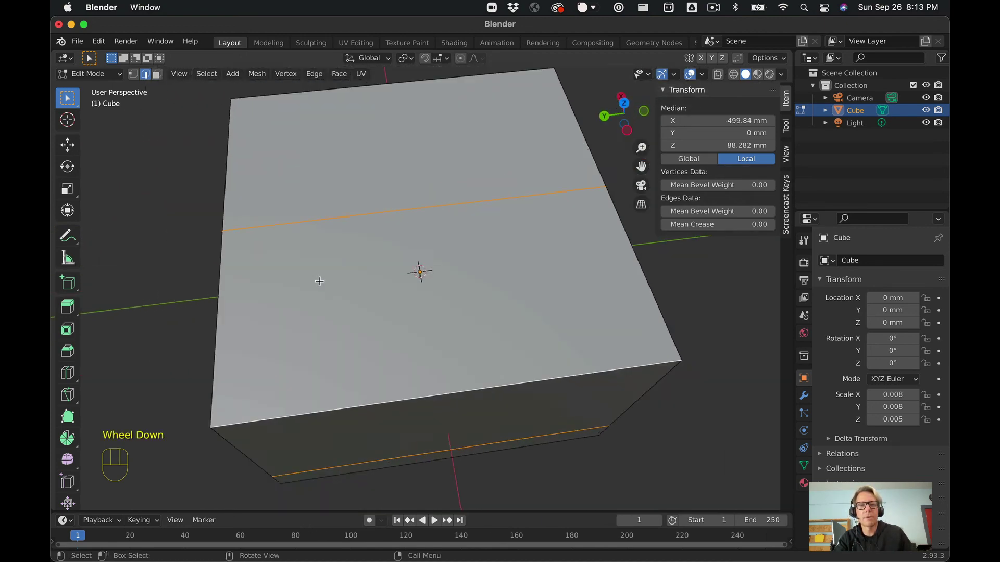
left_click(157, 74)
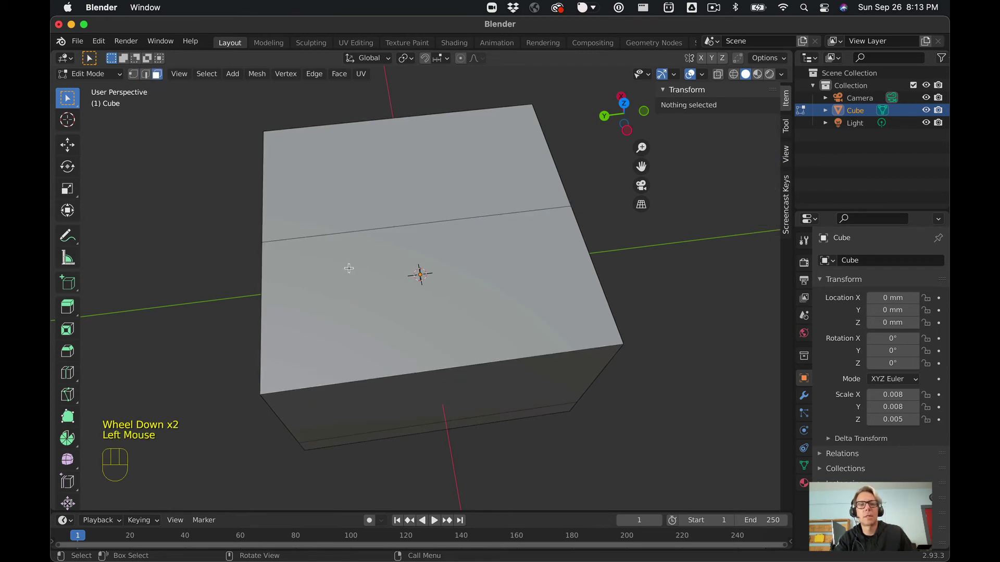
left_click(386, 274)
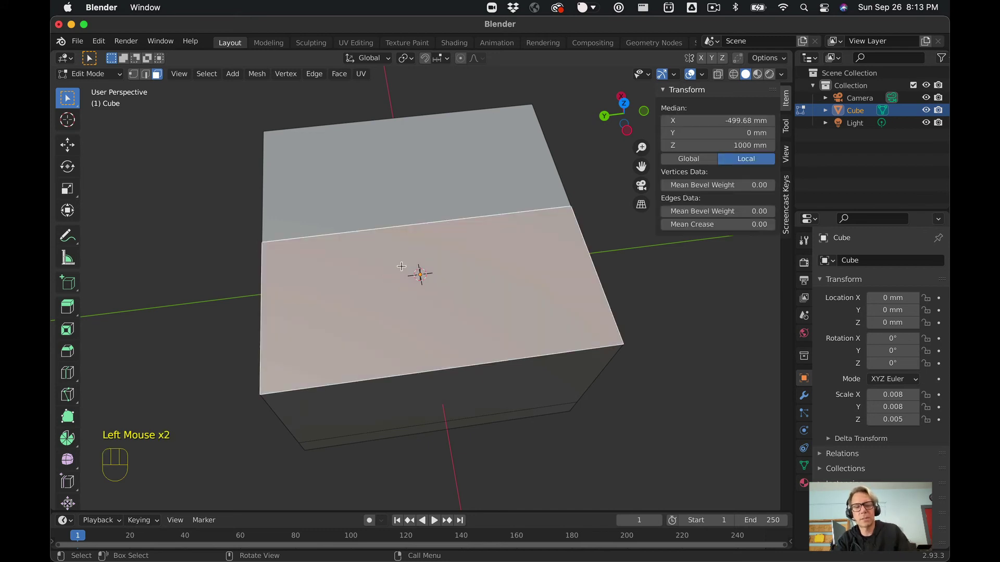
key("x")
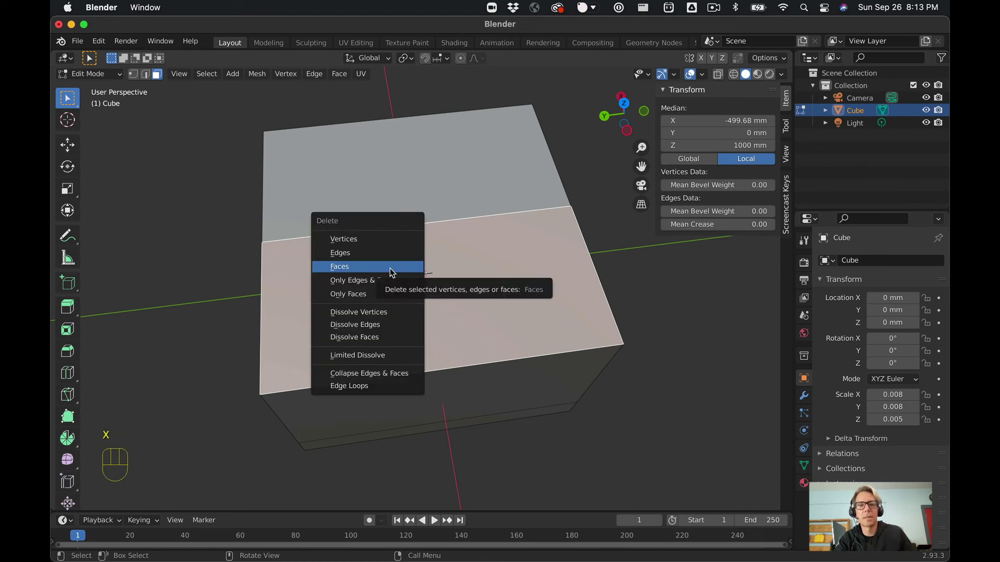
left_click(391, 268)
Step: Delete the triangular face above the 45° cut on the cube's back side
middle_click_drag(393, 186, 475, 243)
left_click(473, 267)
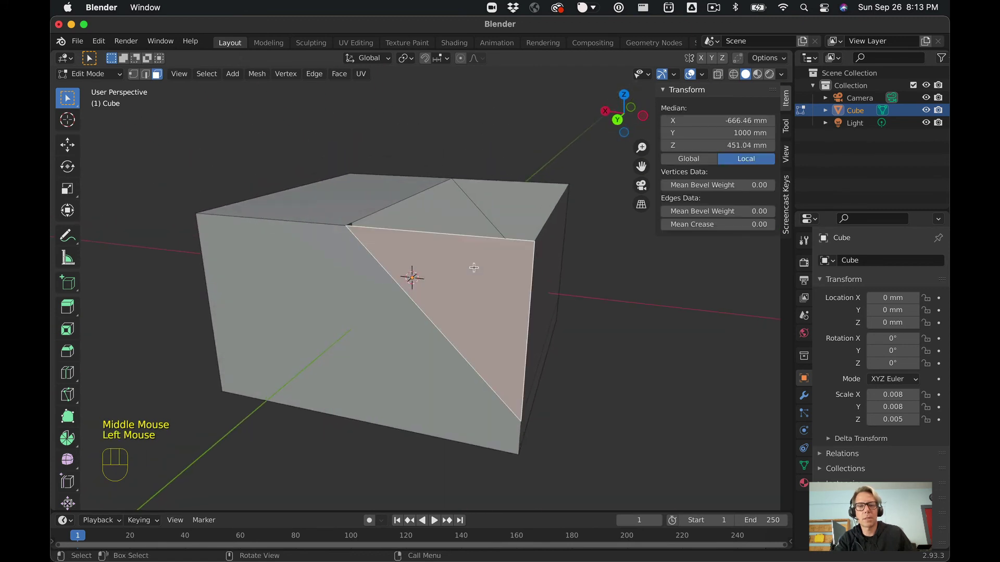
key("x")
left_click(473, 267)
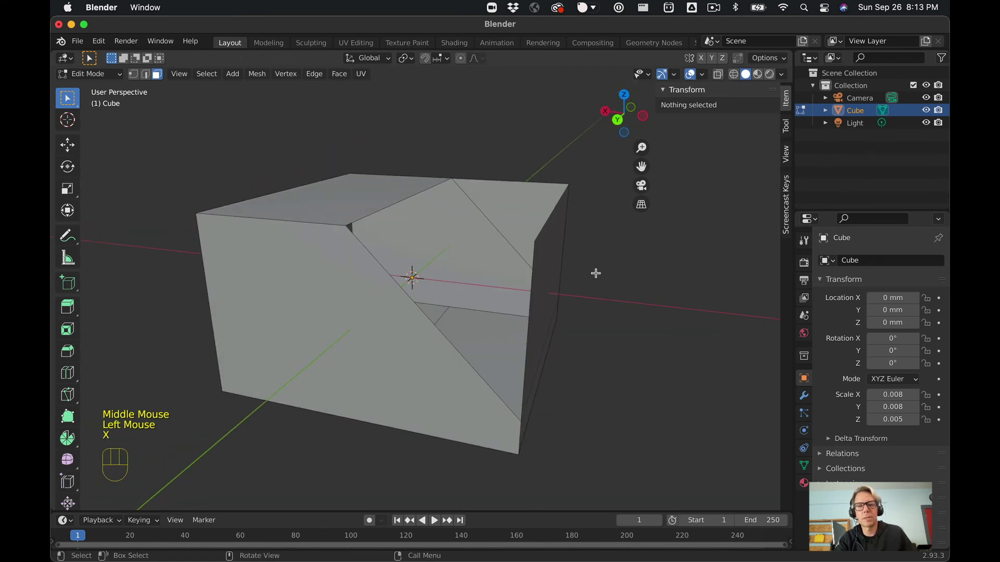
Step: Delete the large face above the horizontal cut on the cube's left side
scroll(594, 272, "down", 1)
middle_click_drag(593, 273, 502, 250)
scroll(501, 250, "up", 1)
left_click(502, 250)
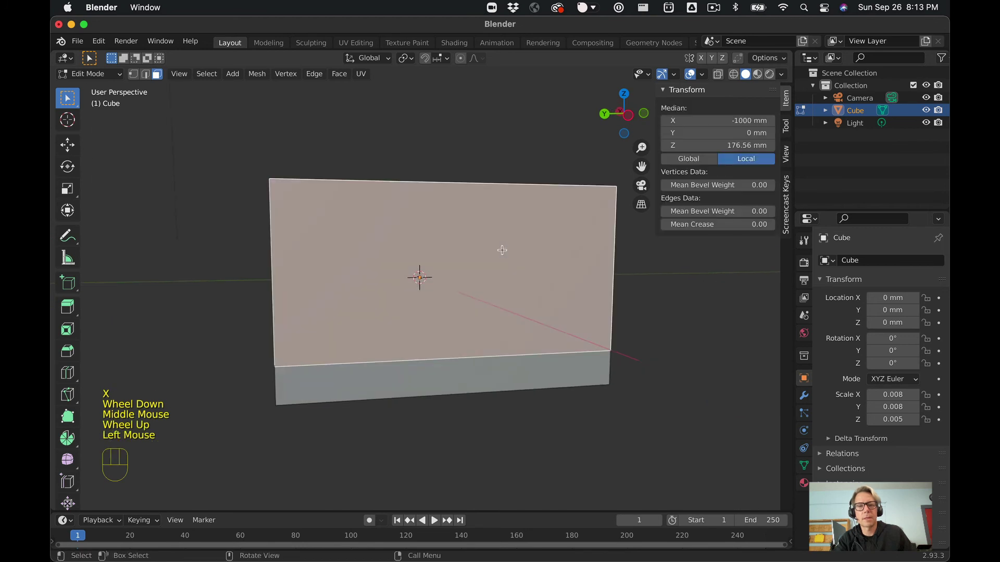
key("x")
left_click(503, 250)
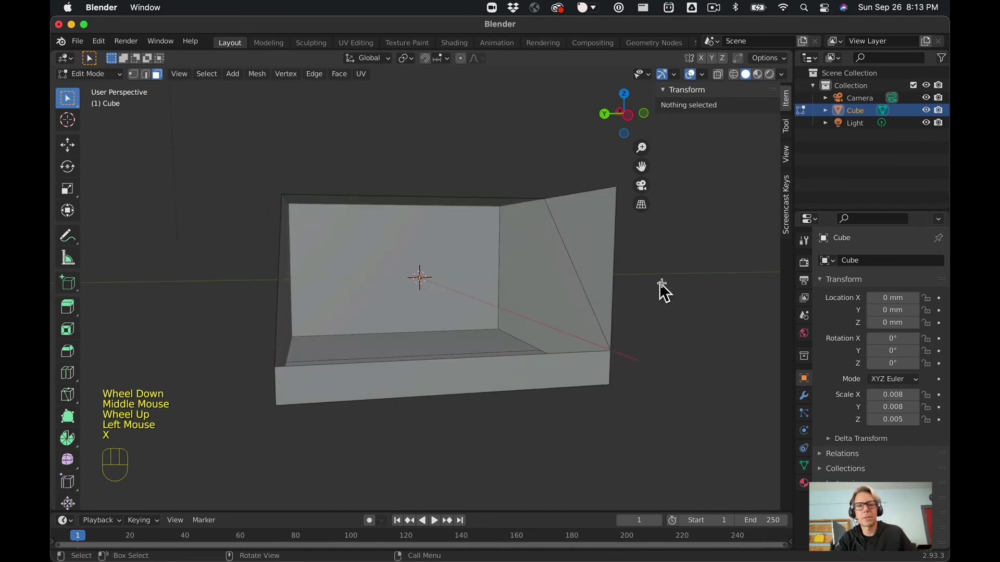
Step: Delete the triangular face above the 45° cut on the cube's front side
scroll(661, 287, "down", 1)
middle_click_drag(662, 287, 535, 279)
scroll(536, 279, "up", 1)
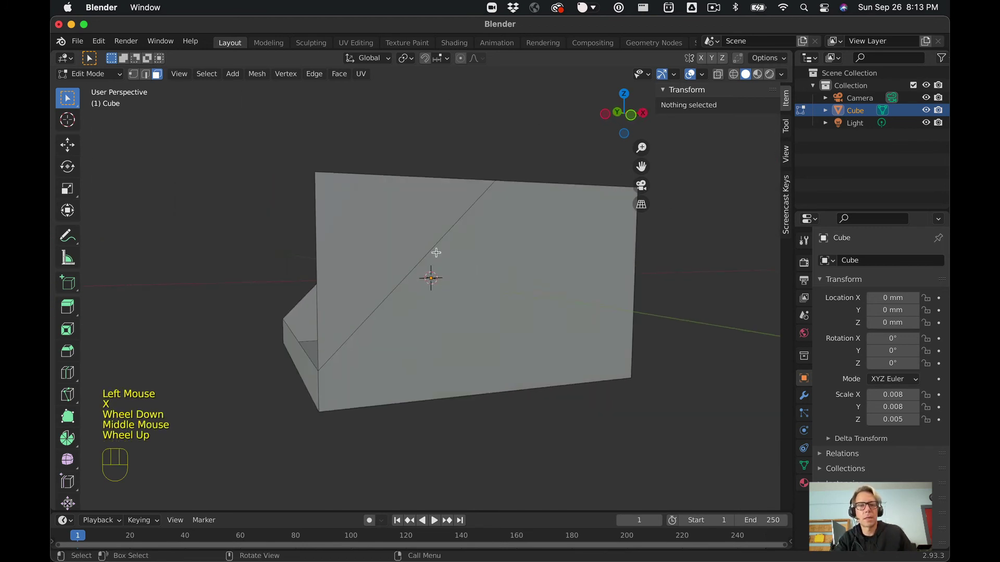
left_click(380, 218)
key("x")
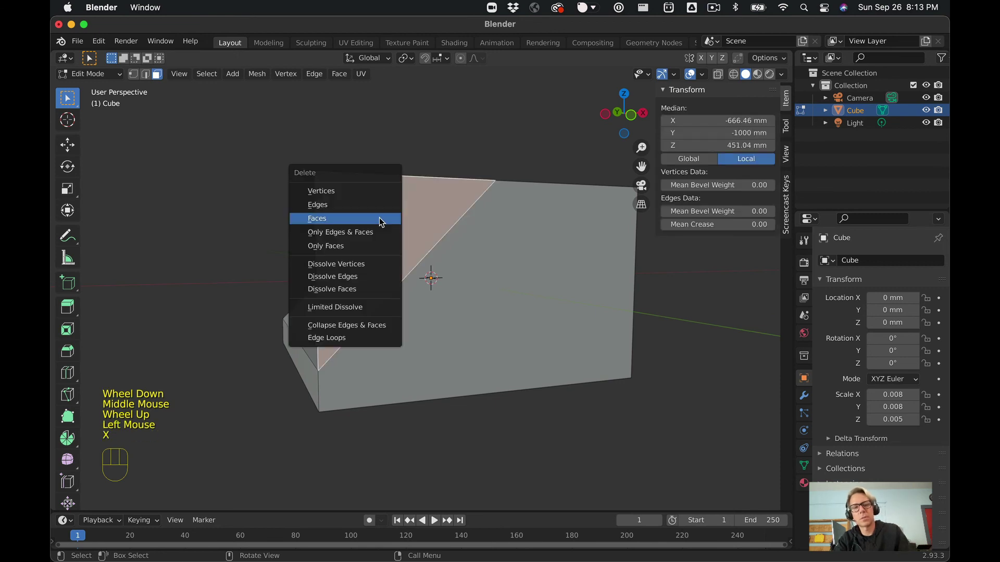
left_click(381, 219)
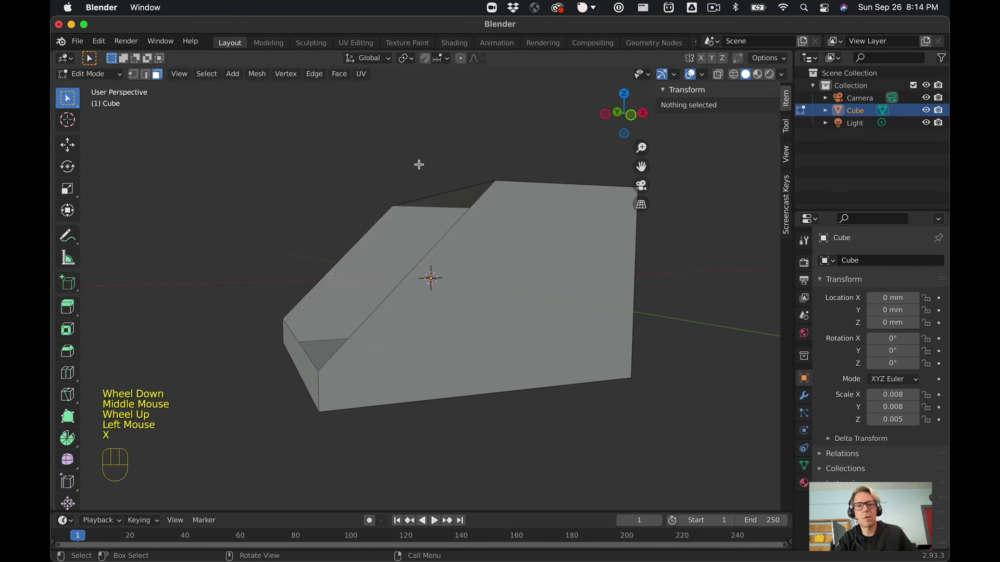
Step: Try to fill the sloped opening with a new face while a side wall face is selected
middle_click_drag(419, 164, 439, 187)
middle_click_drag(461, 206, 526, 205)
scroll(526, 205, "down", 2)
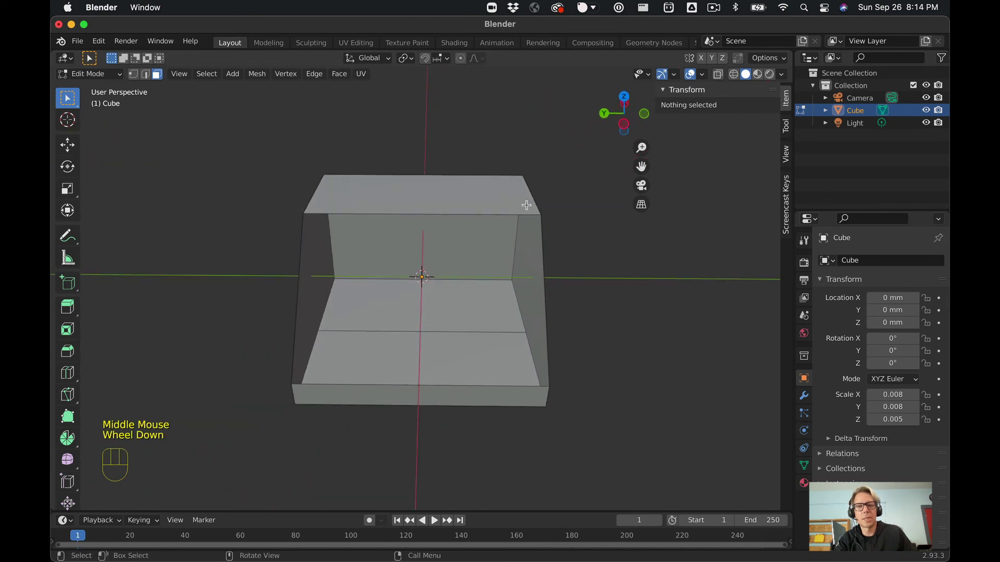
scroll(484, 236, "up", 1)
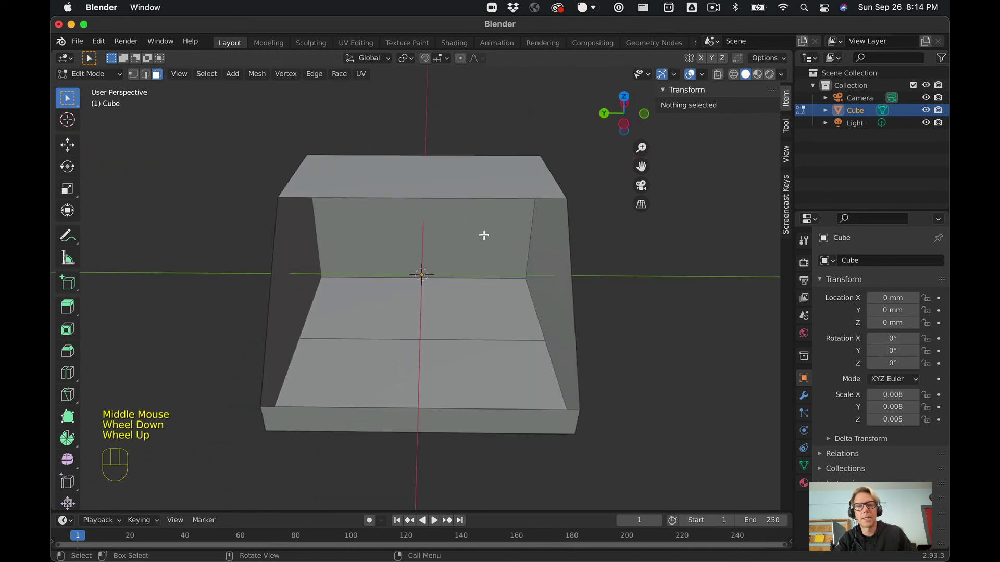
left_click(483, 235)
left_click(548, 256)
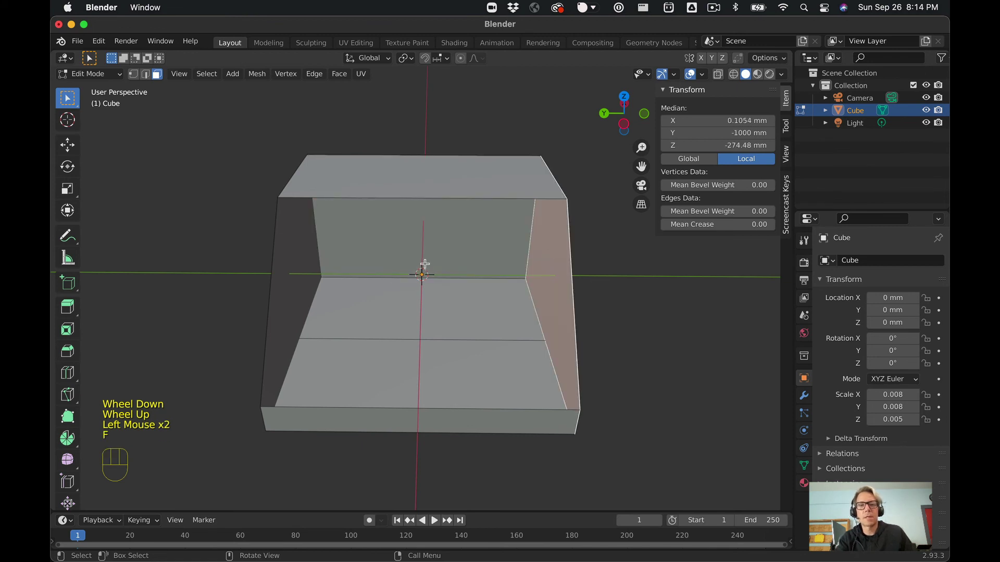
key("f")
left_click(316, 198)
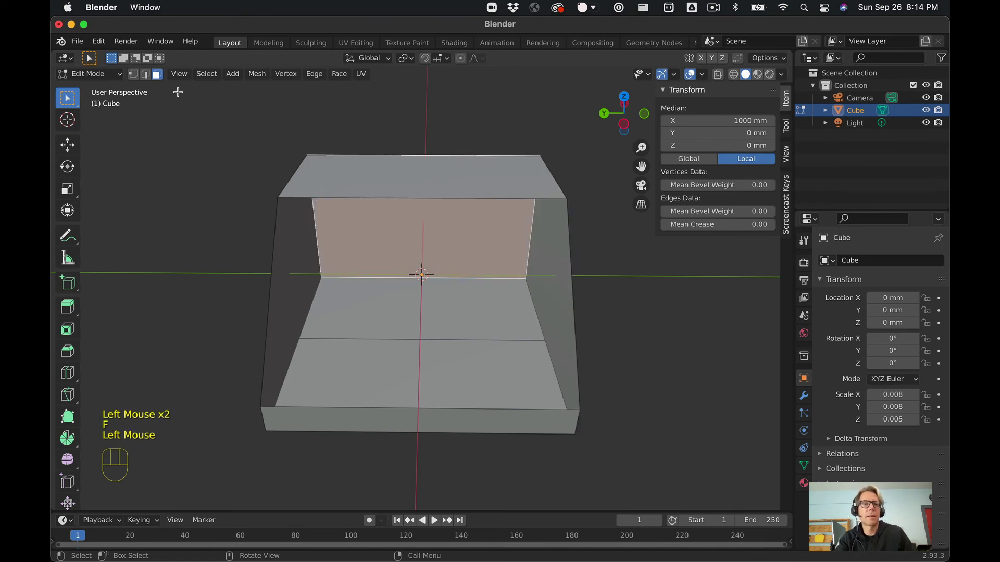
Step: Switch to edge selection and fill the sloped opening with a new face bounded by its upper, lower and two slanted side edges
left_click(146, 74)
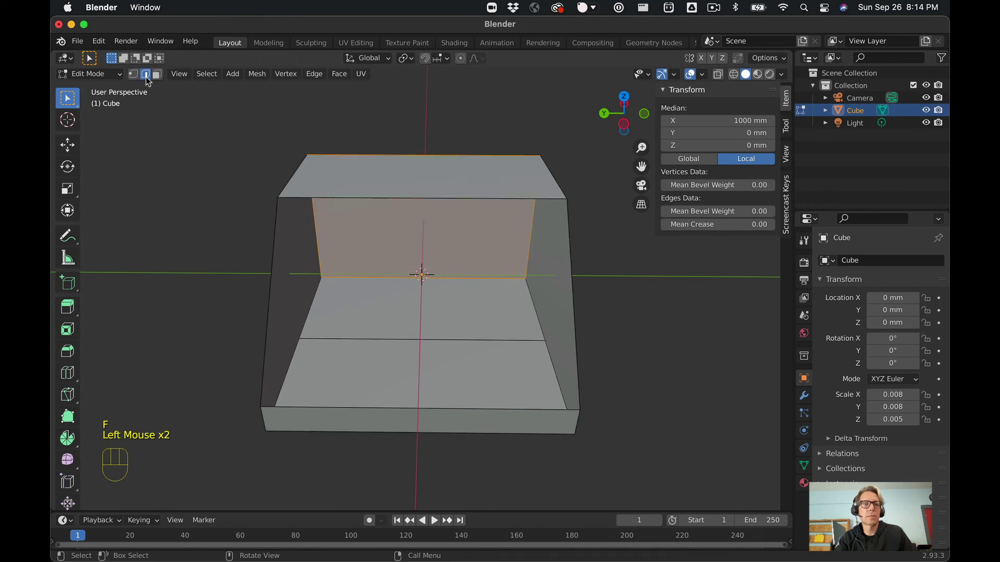
left_click(309, 197)
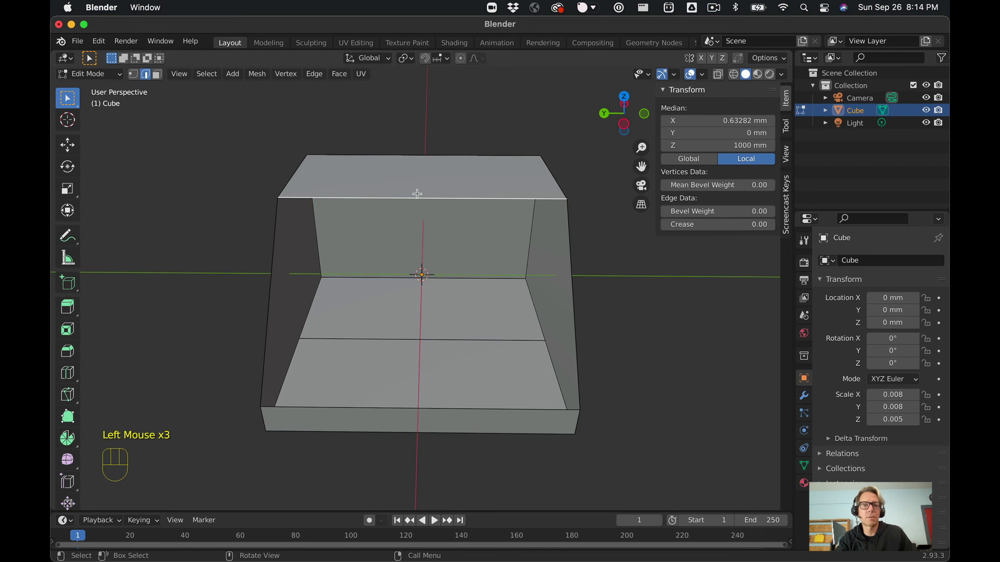
left_click(274, 238)
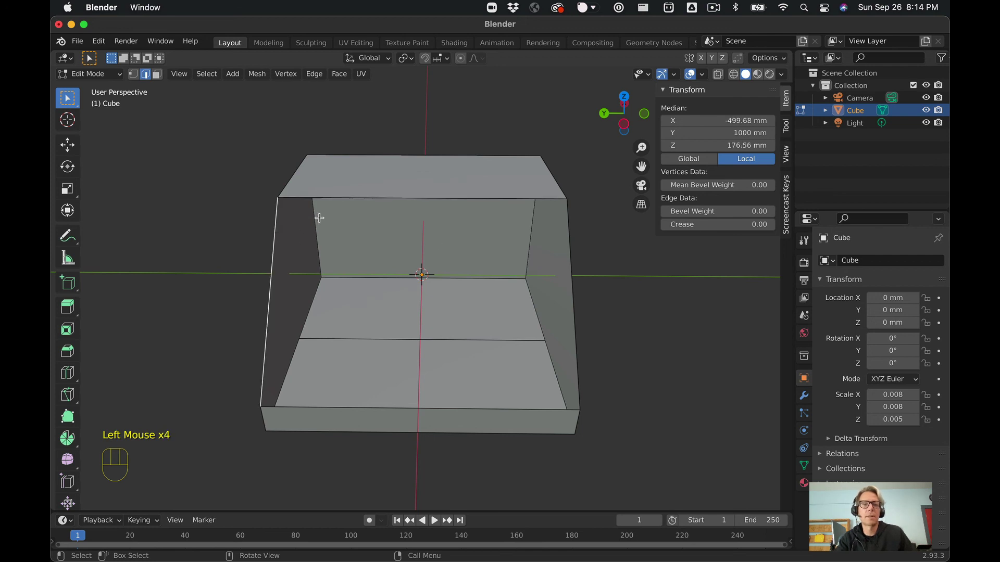
left_click(329, 201)
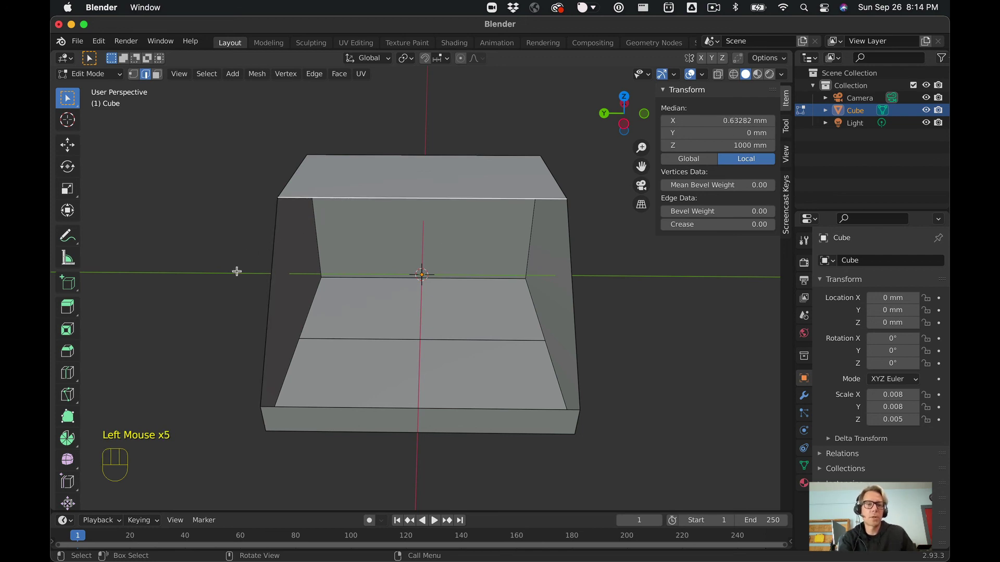
left_click(274, 259, "shift")
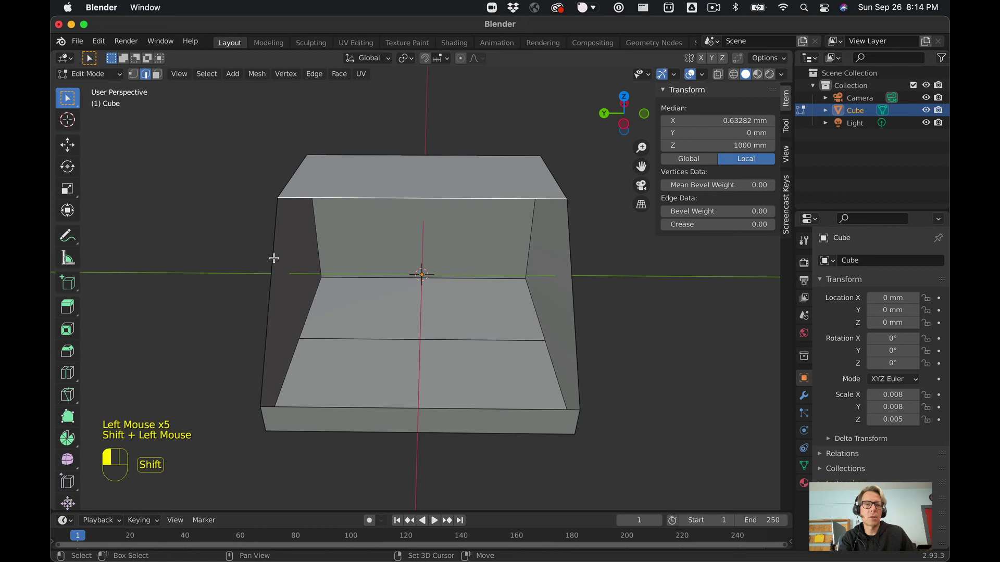
left_click(399, 406, "shift")
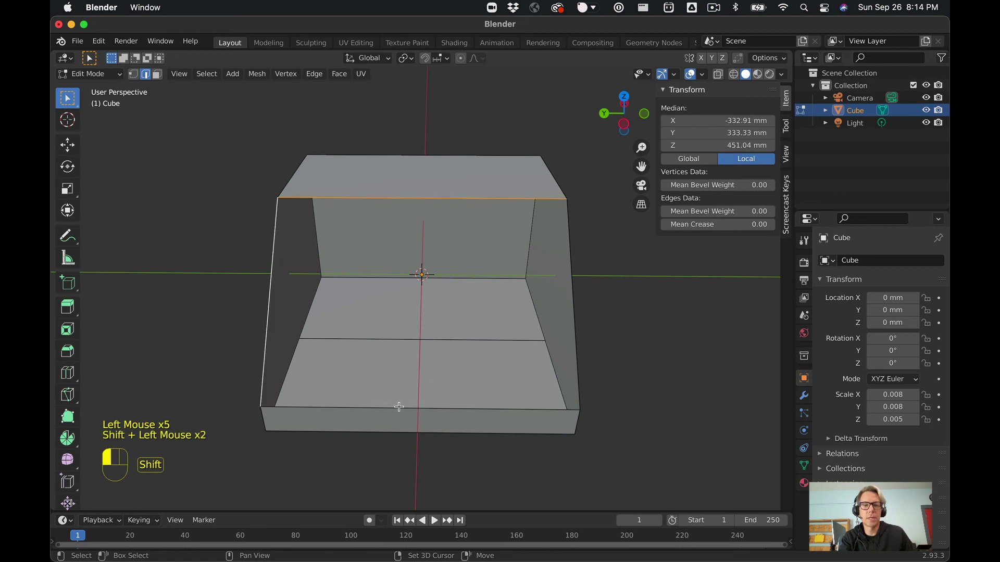
left_click(574, 318, "shift")
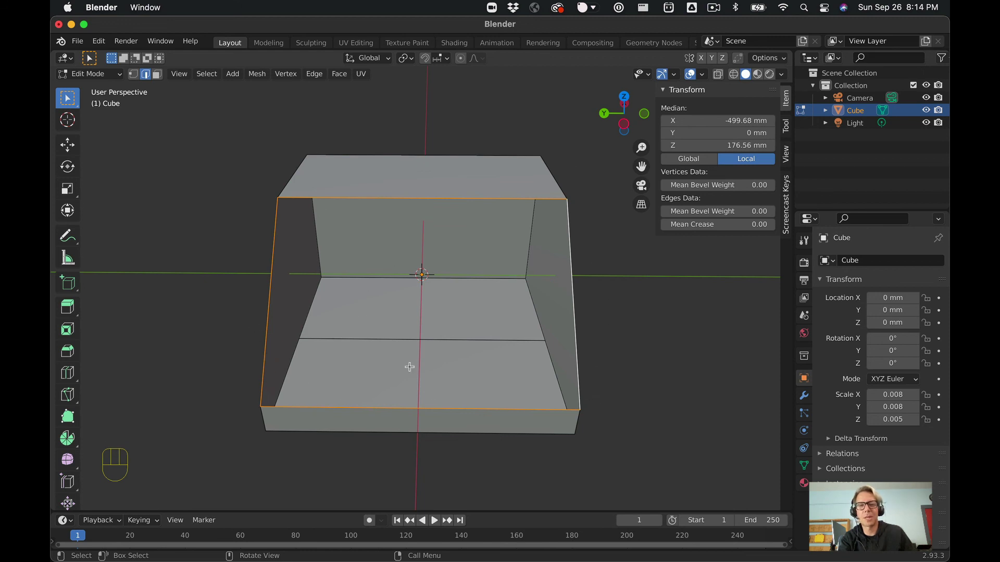
key("f")
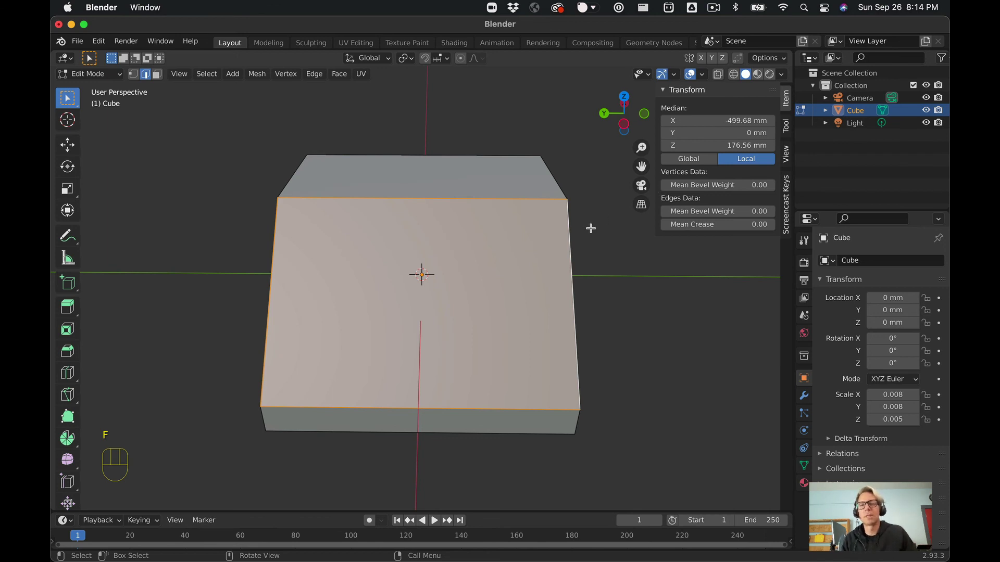
middle_click_drag(590, 228, 487, 237)
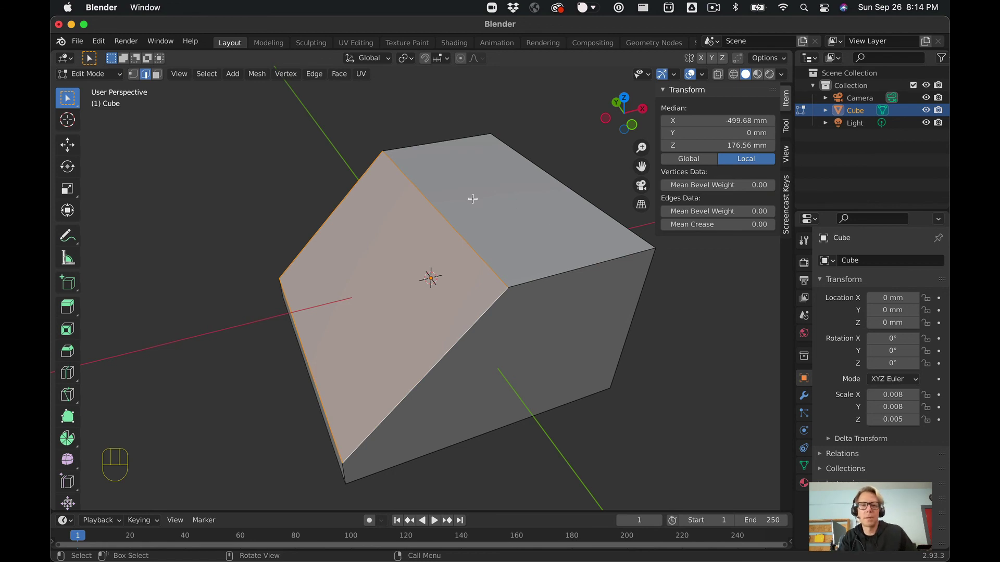
key("Return")
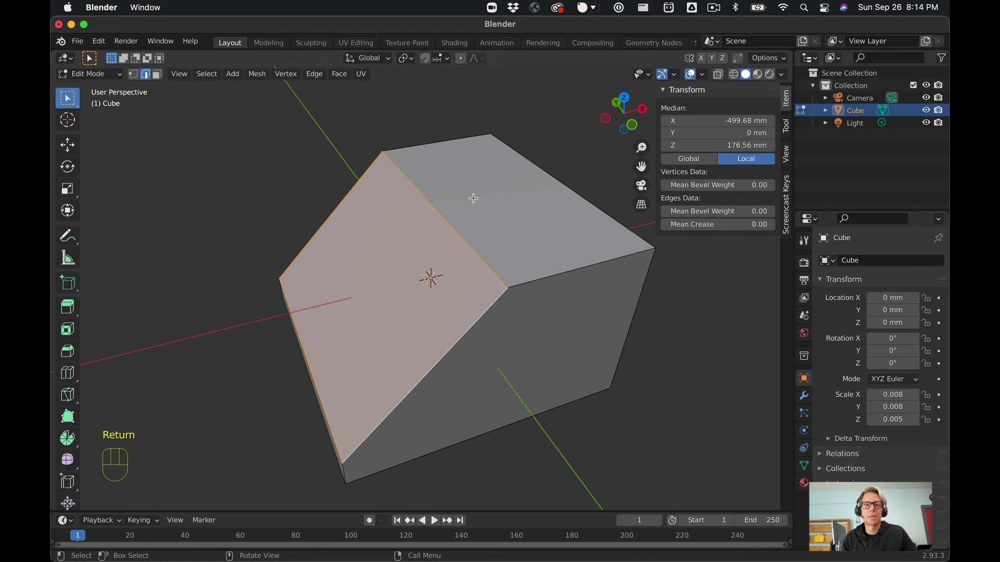